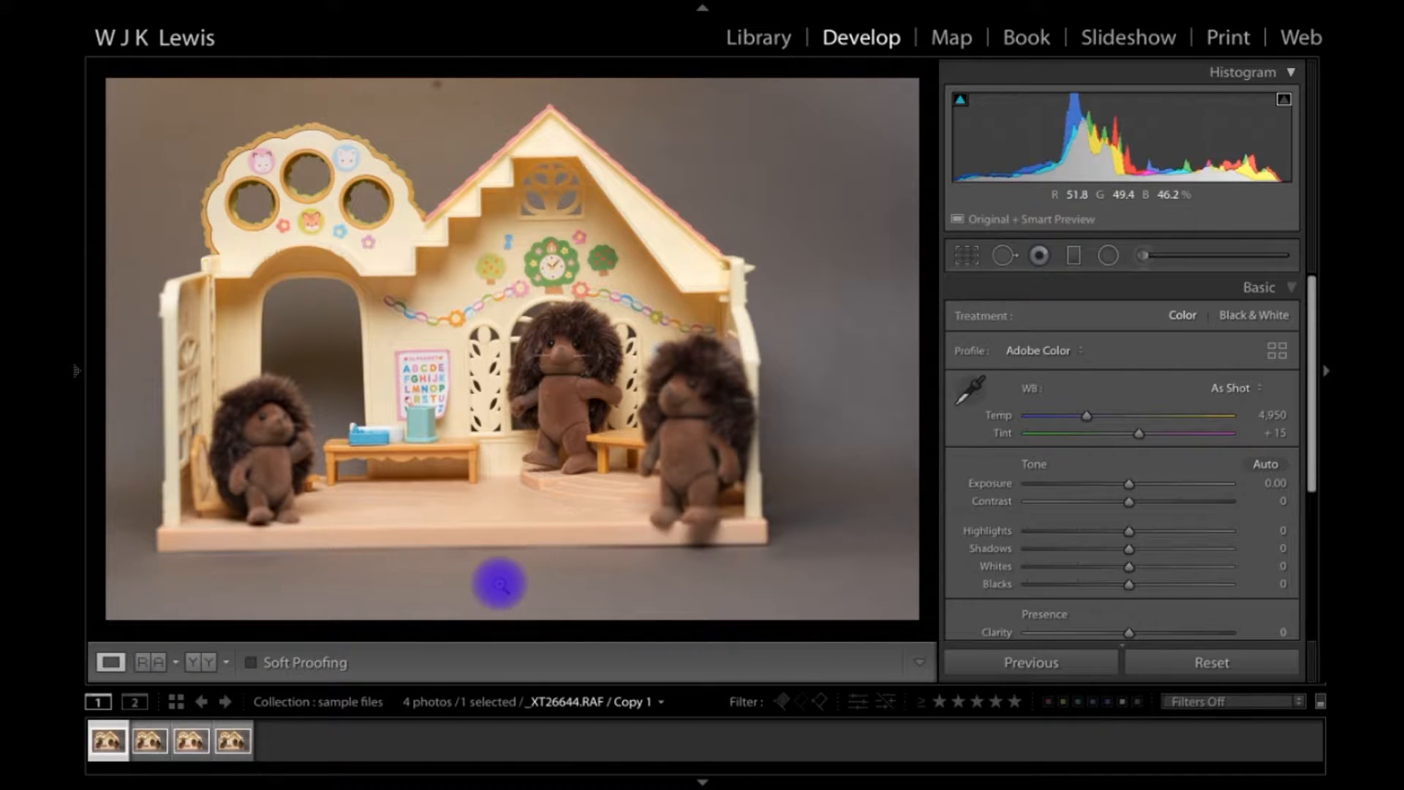
Step: Examine each of the four photos up close to compare which parts of the toy house and hedgehogs are in focus
{"action": "left_click", "coordinate": [430, 373]}
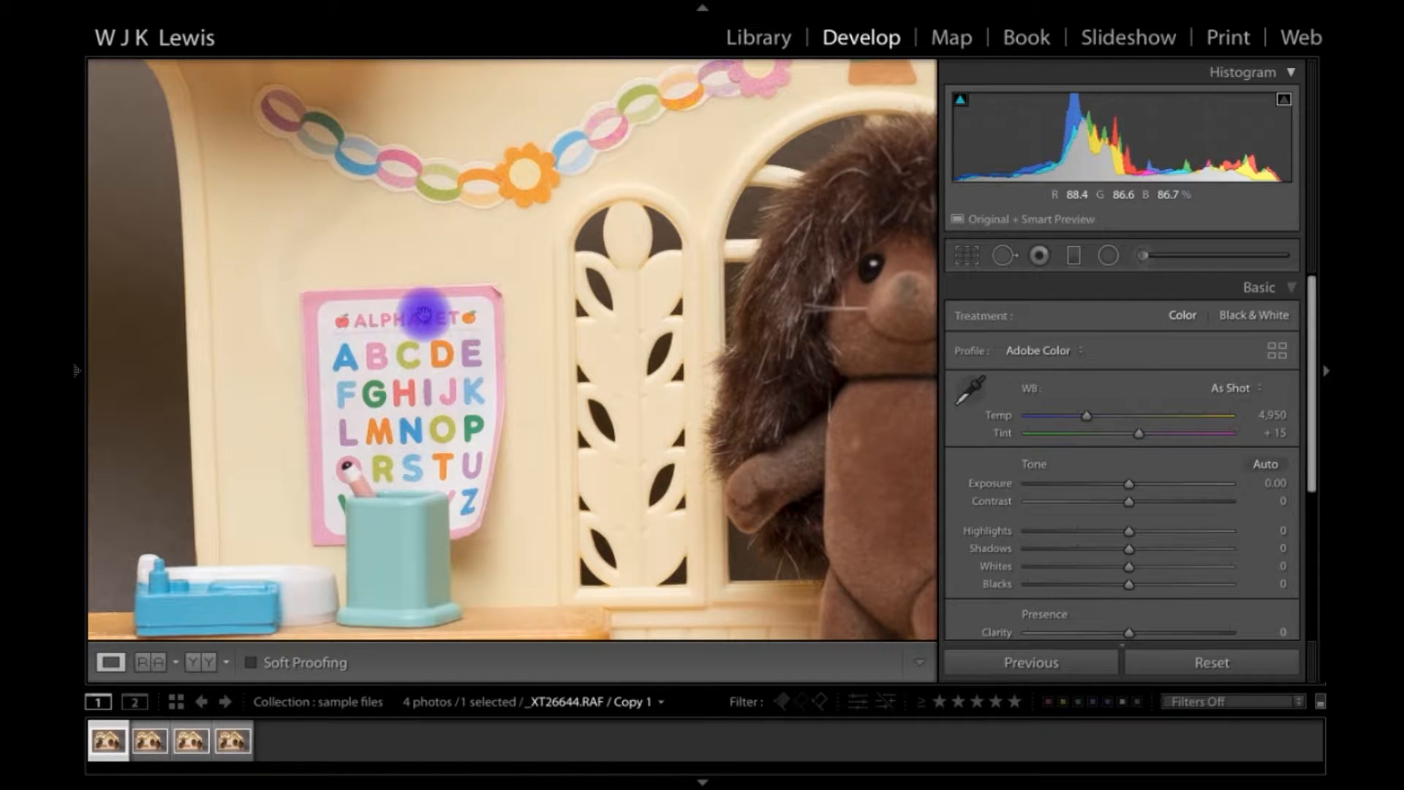
{"action": "left_click_drag", "start_coordinate": [637, 318], "coordinate": [759, 194]}
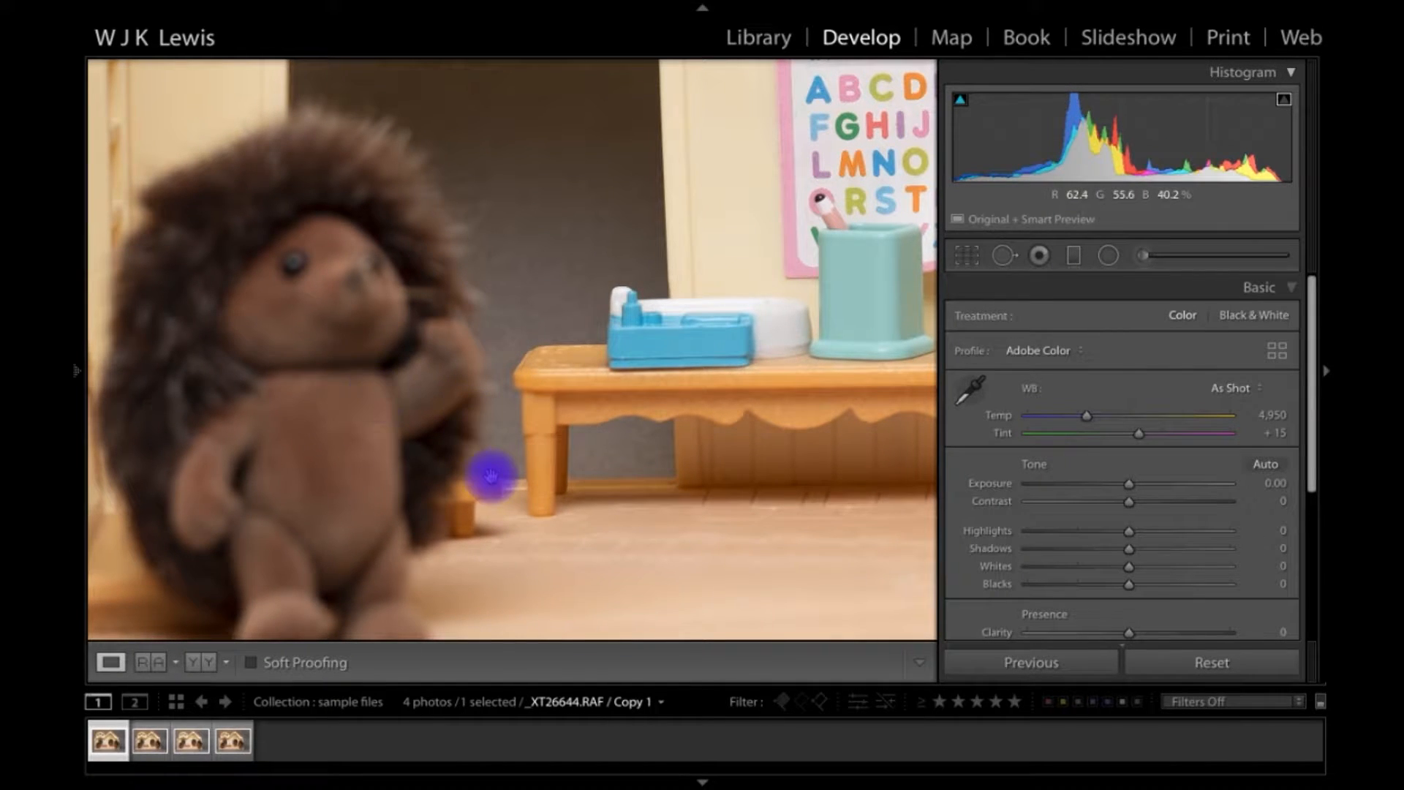
{"action": "left_click", "coordinate": [746, 397]}
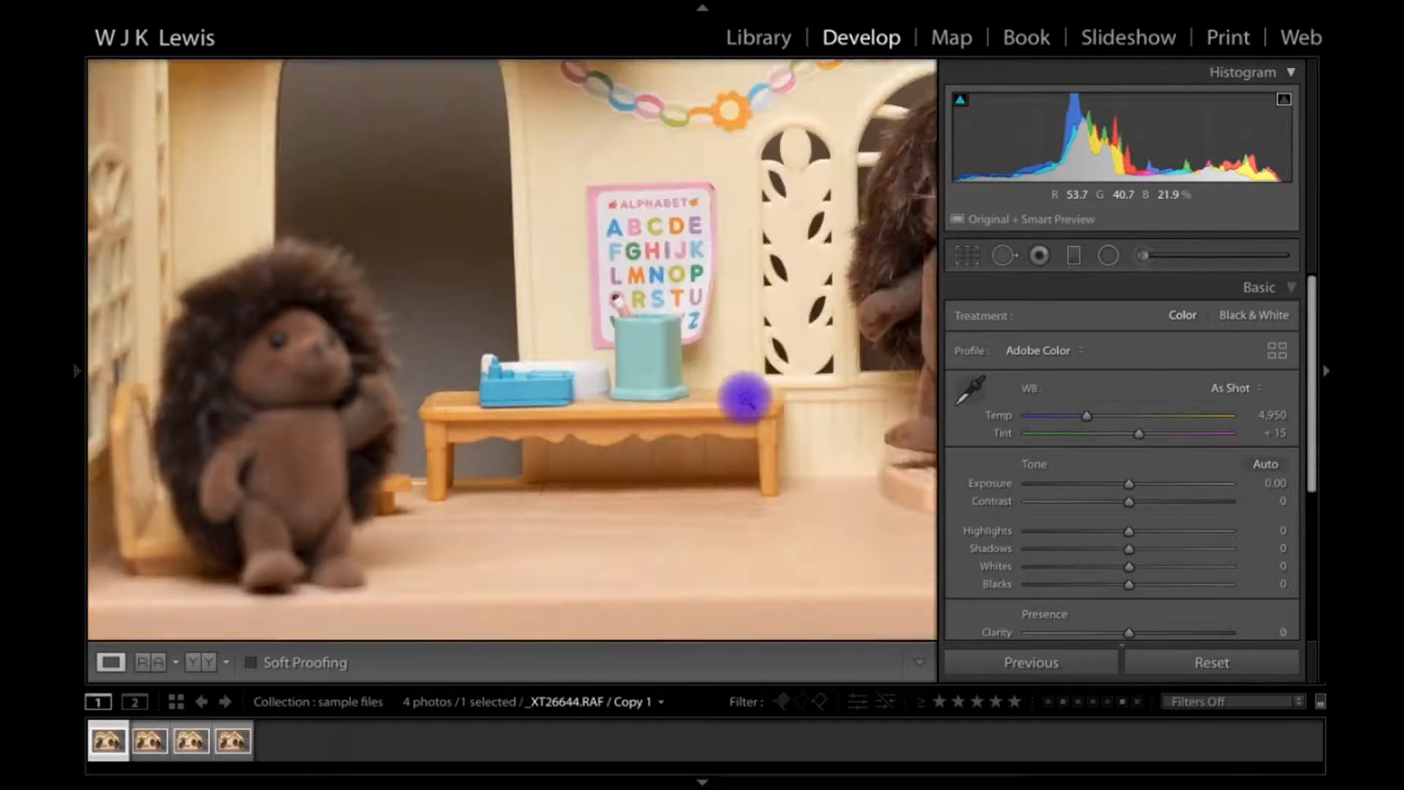
{"action": "left_click", "coordinate": [149, 741]}
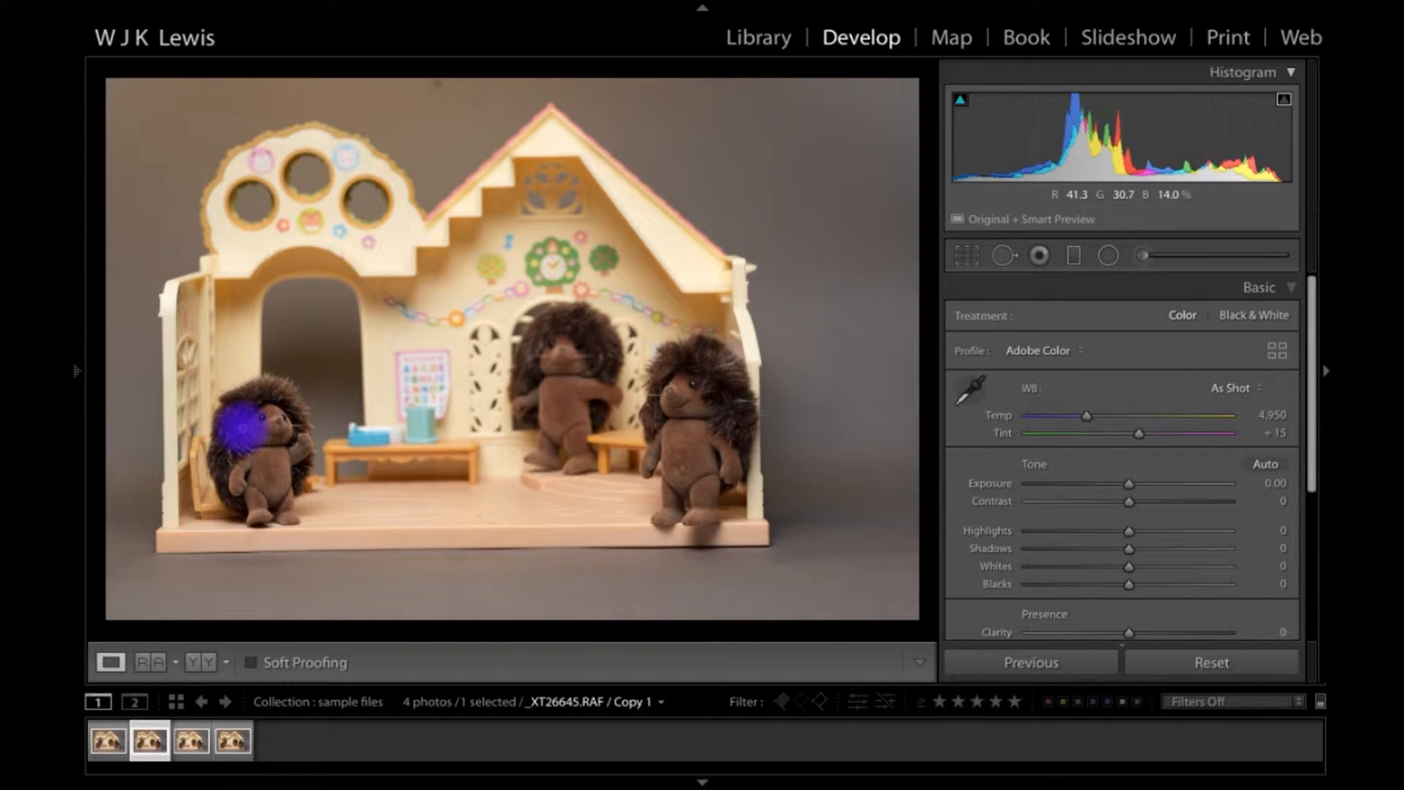
{"action": "left_click", "coordinate": [244, 413]}
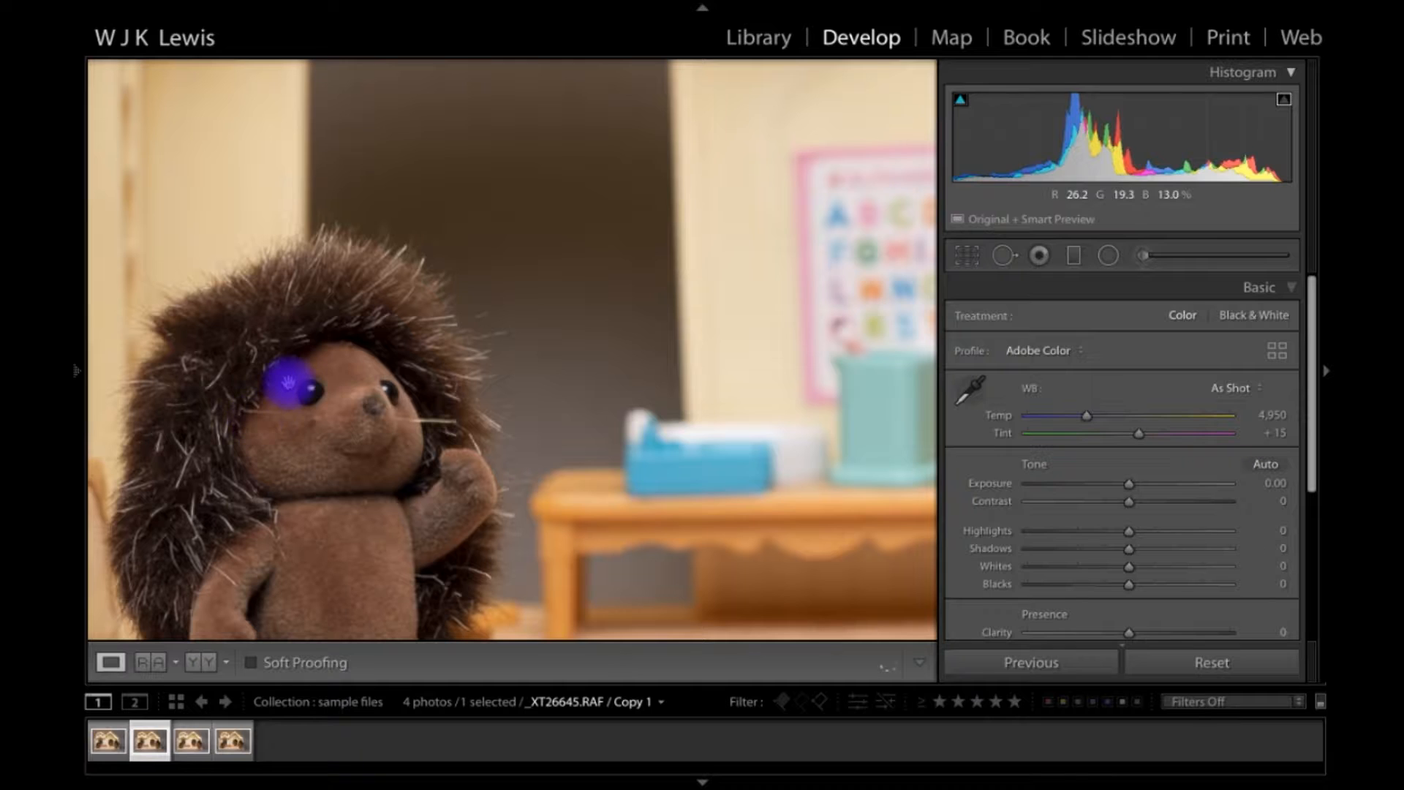
{"action": "left_click", "coordinate": [869, 240]}
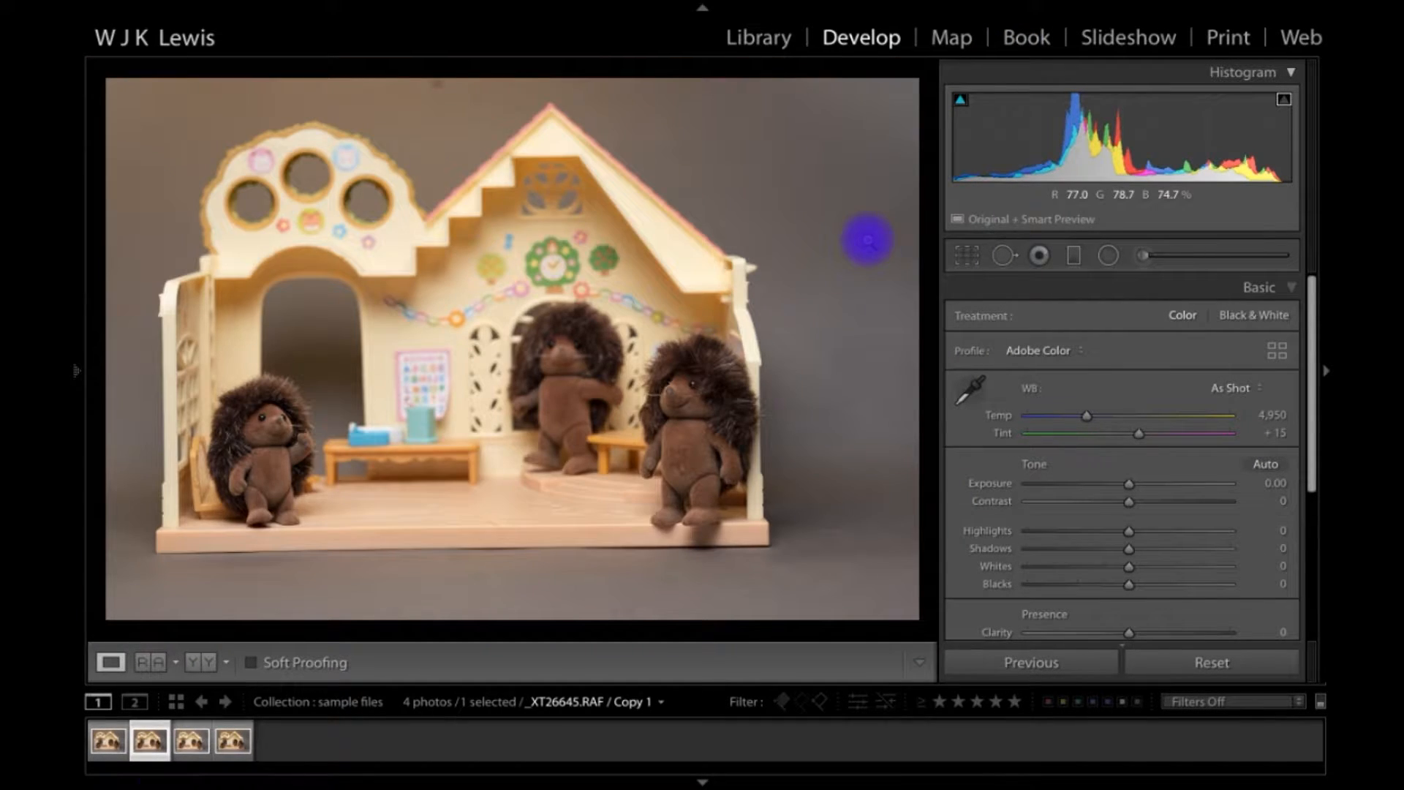
{"action": "left_click", "coordinate": [191, 742]}
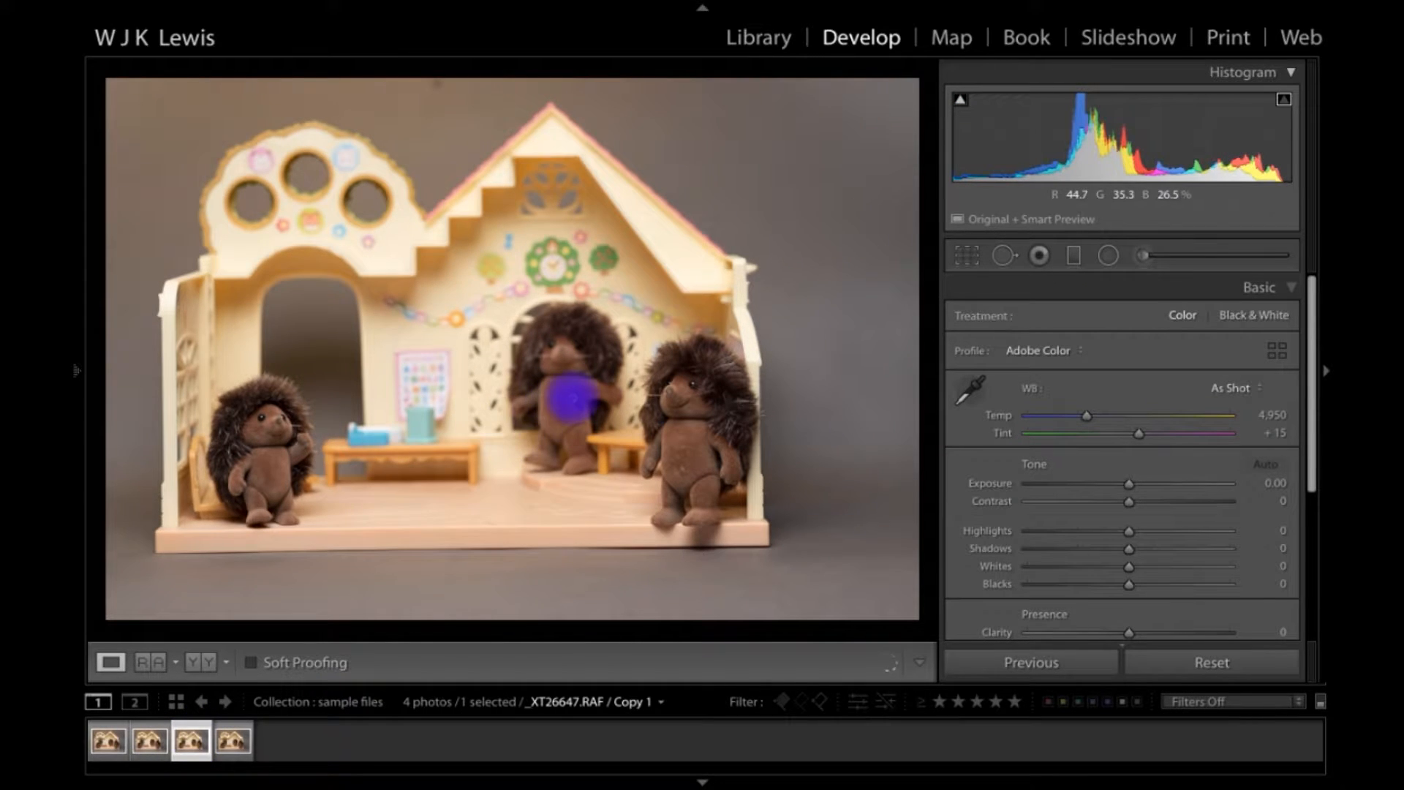
{"action": "left_click", "coordinate": [665, 407]}
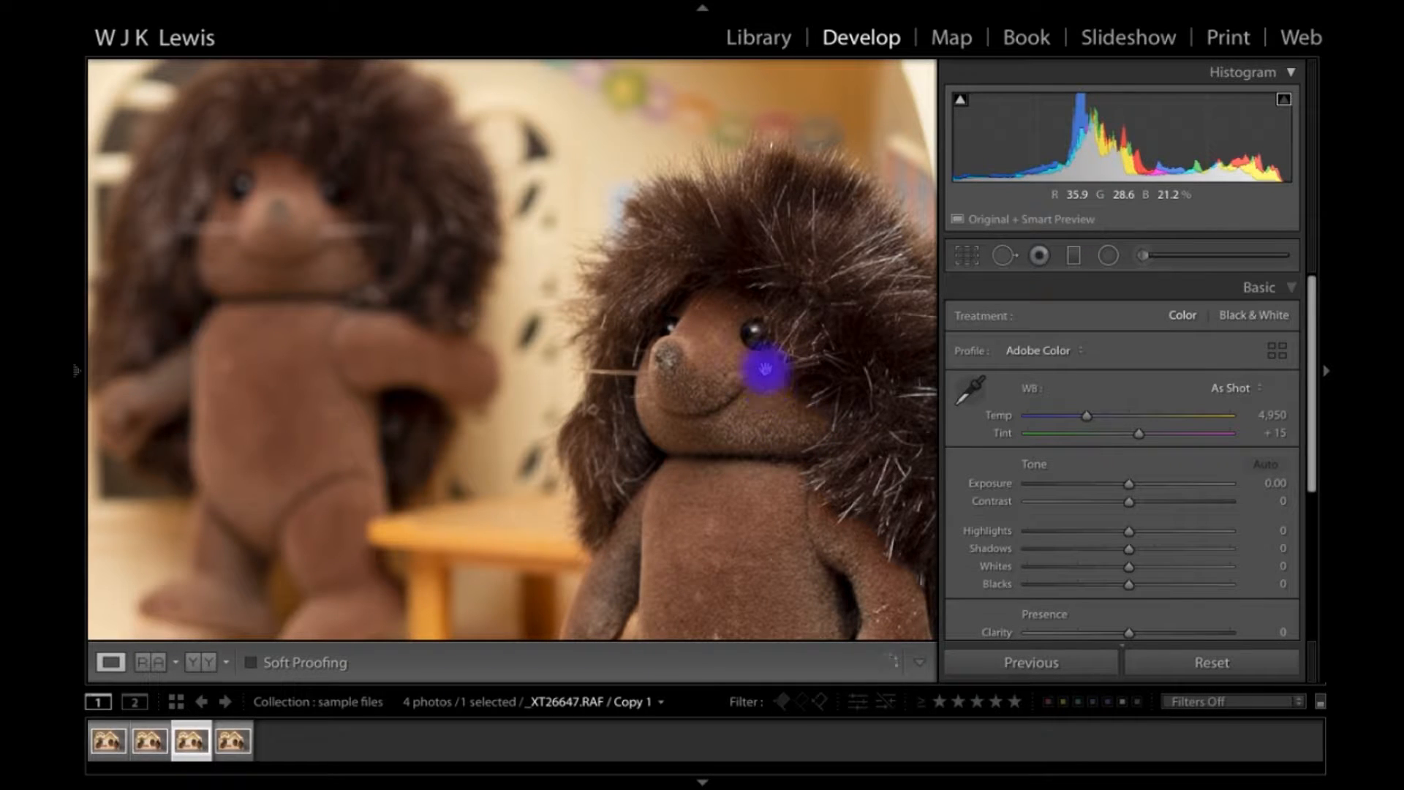
{"action": "left_click", "coordinate": [234, 741]}
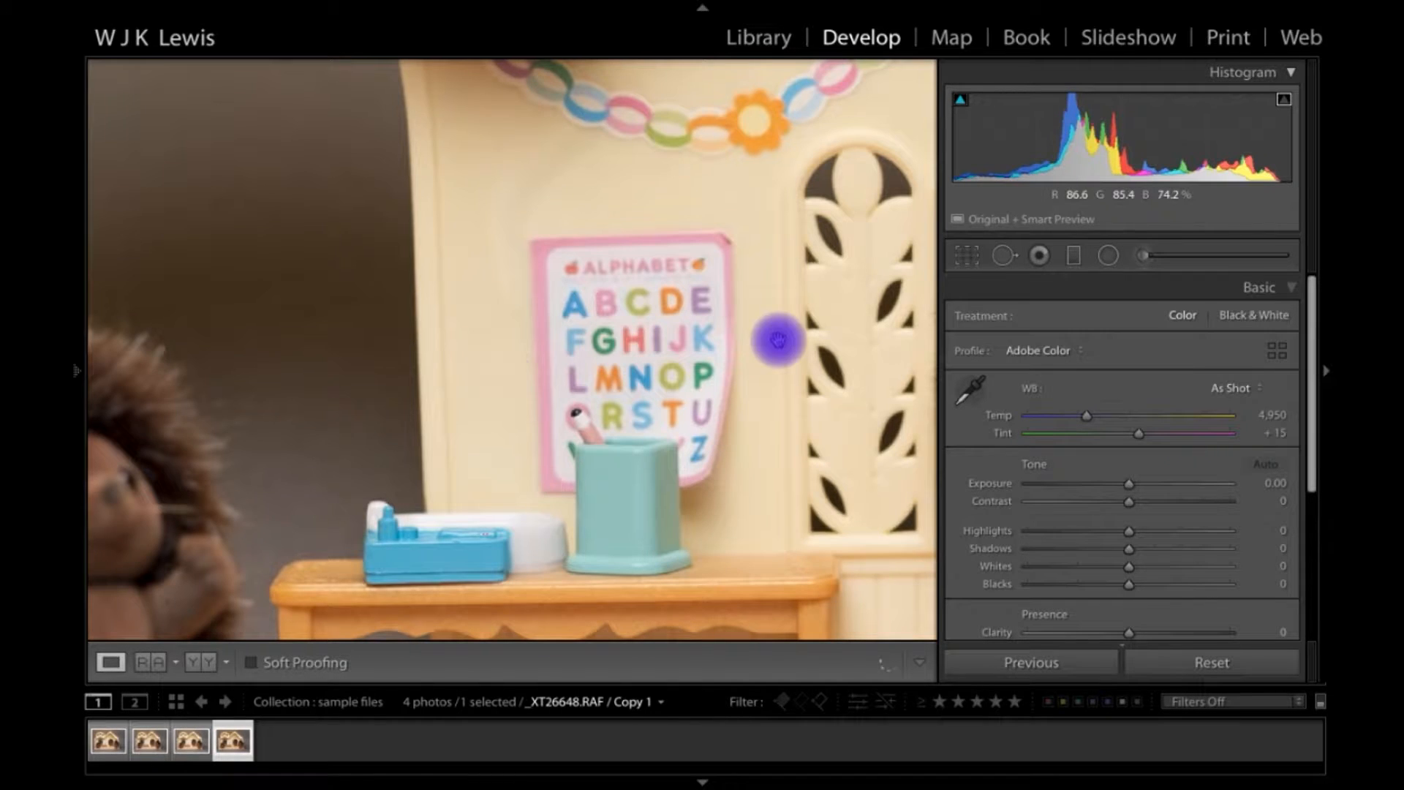
{"action": "left_click", "coordinate": [774, 337]}
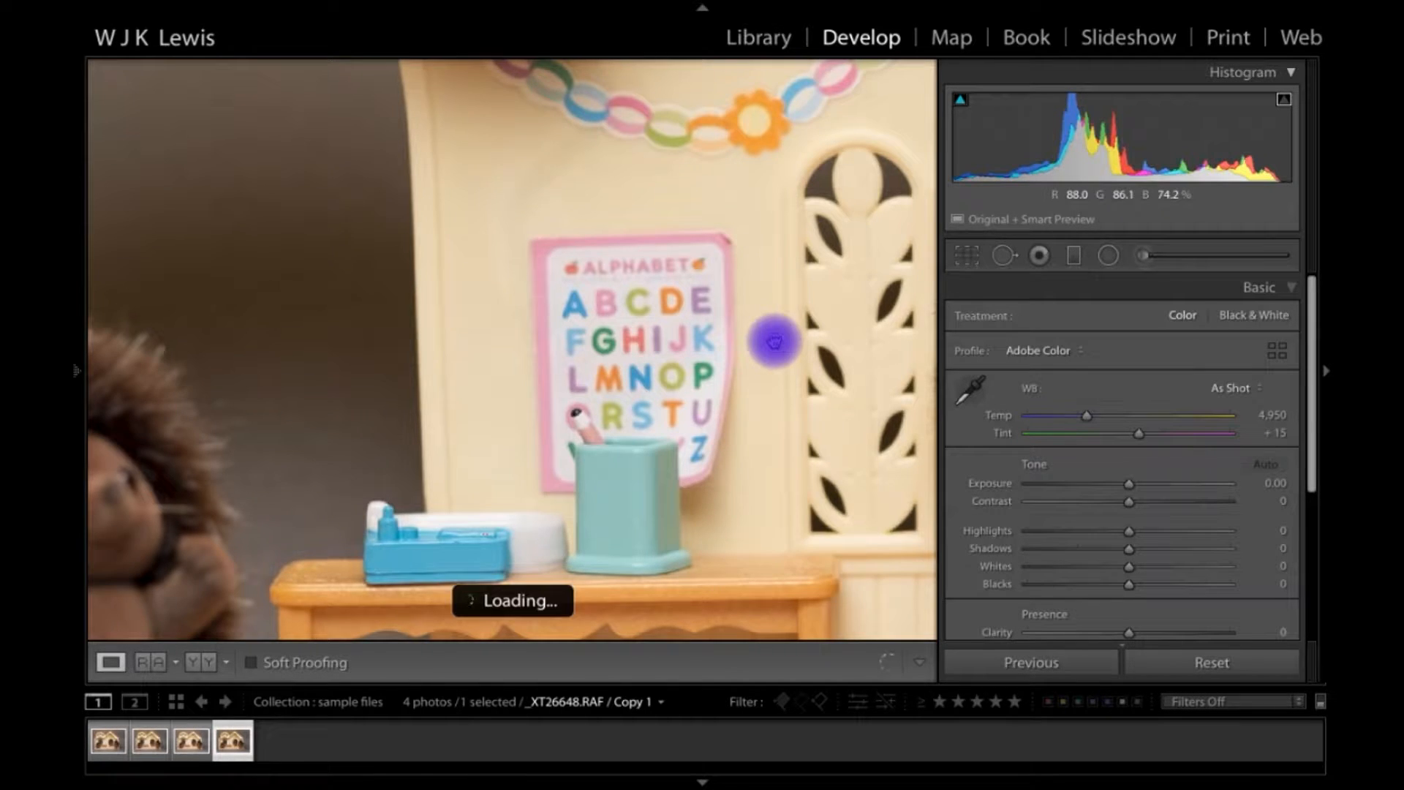
{"action": "left_click", "coordinate": [550, 347]}
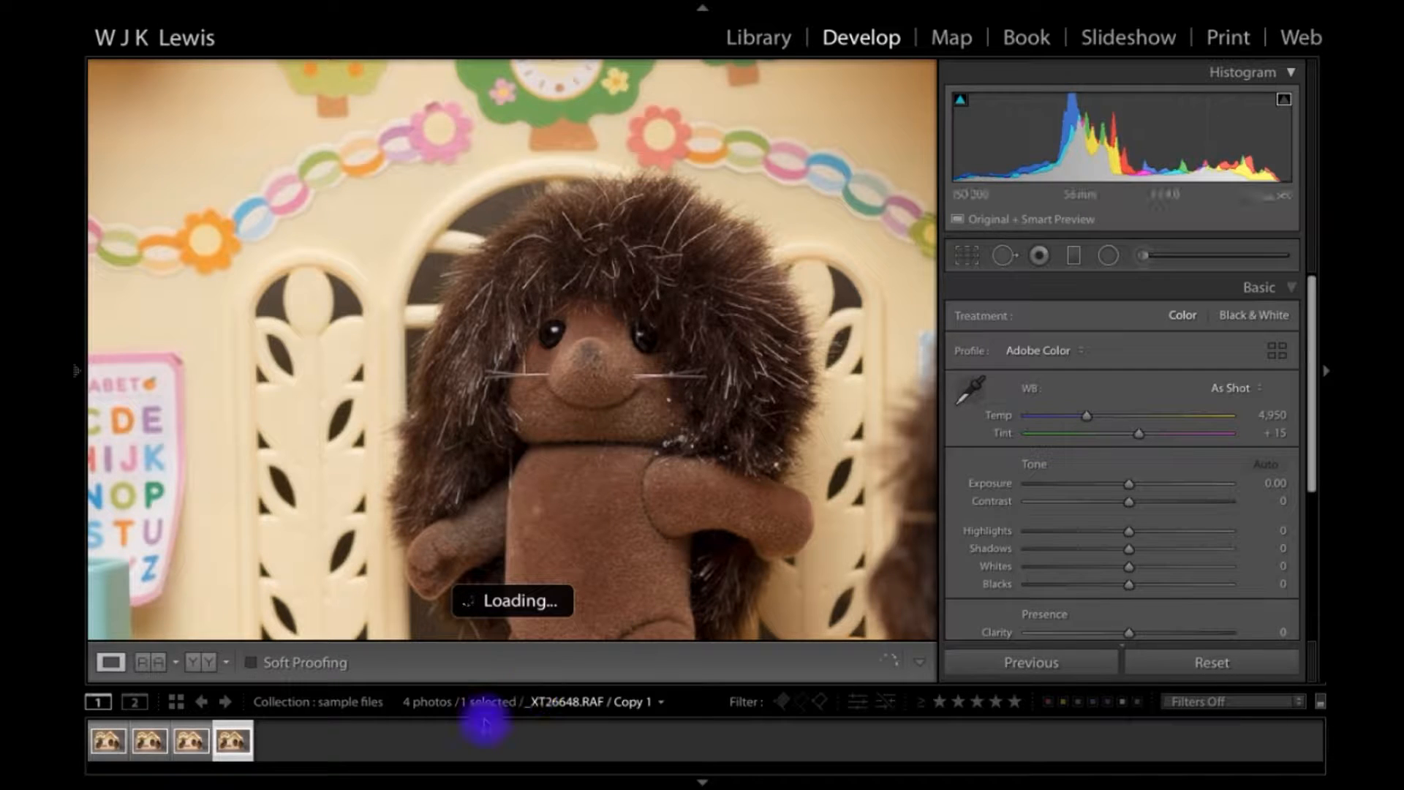
Step: Select all four photos with _XT26644.RAF as the active one and set its white balance by sampling the grey backdrop
{"action": "left_click", "coordinate": [471, 745]}
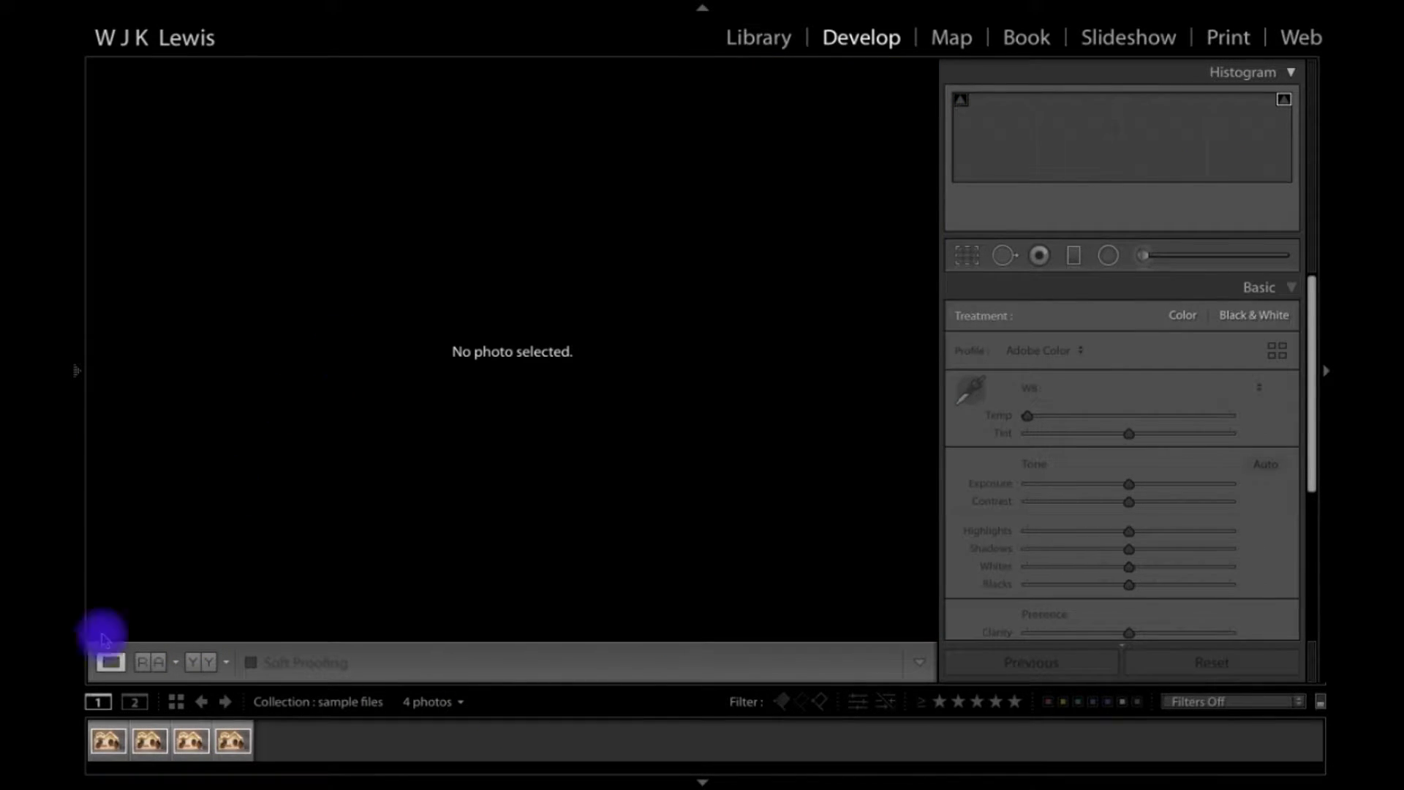
{"action": "left_click", "coordinate": [107, 741]}
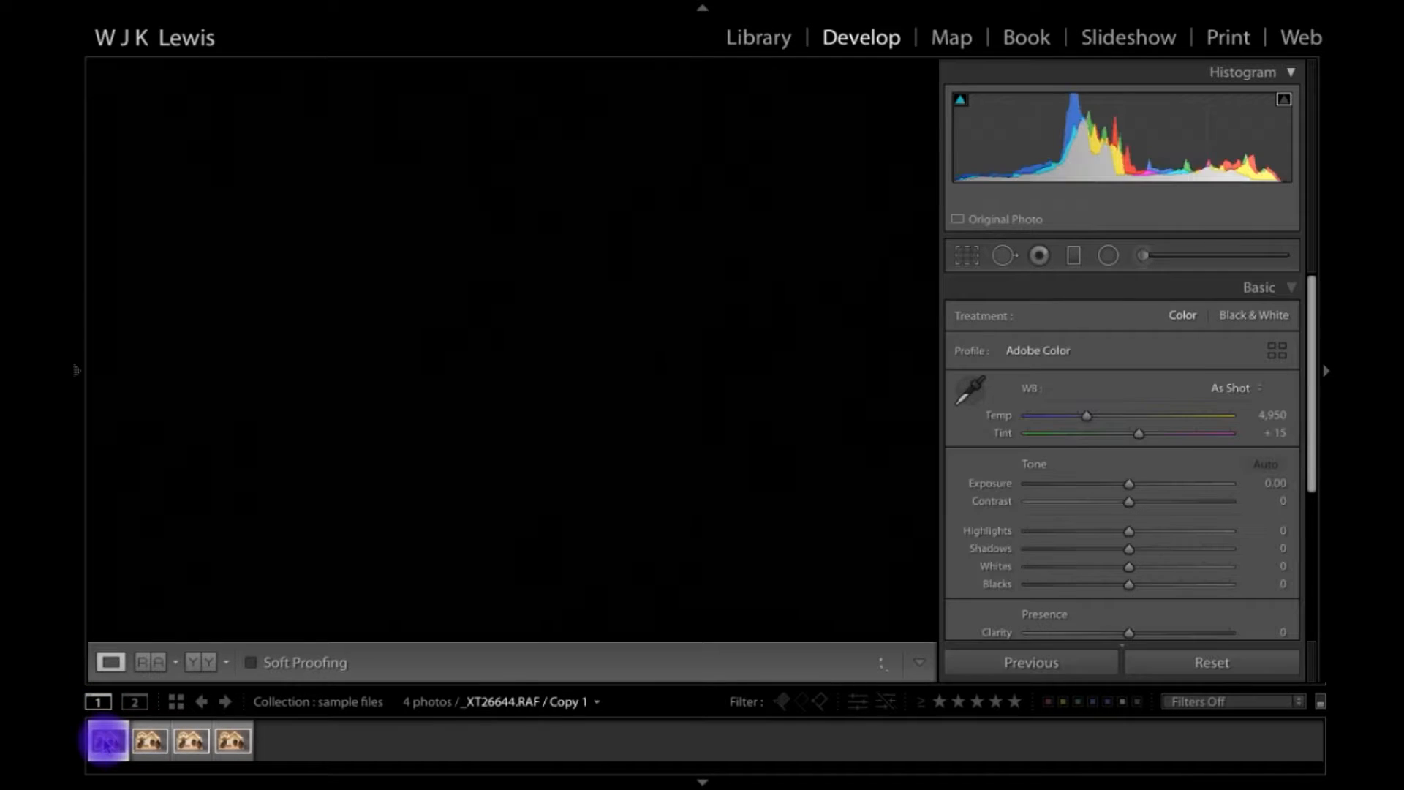
{"action": "left_click", "coordinate": [240, 735]}
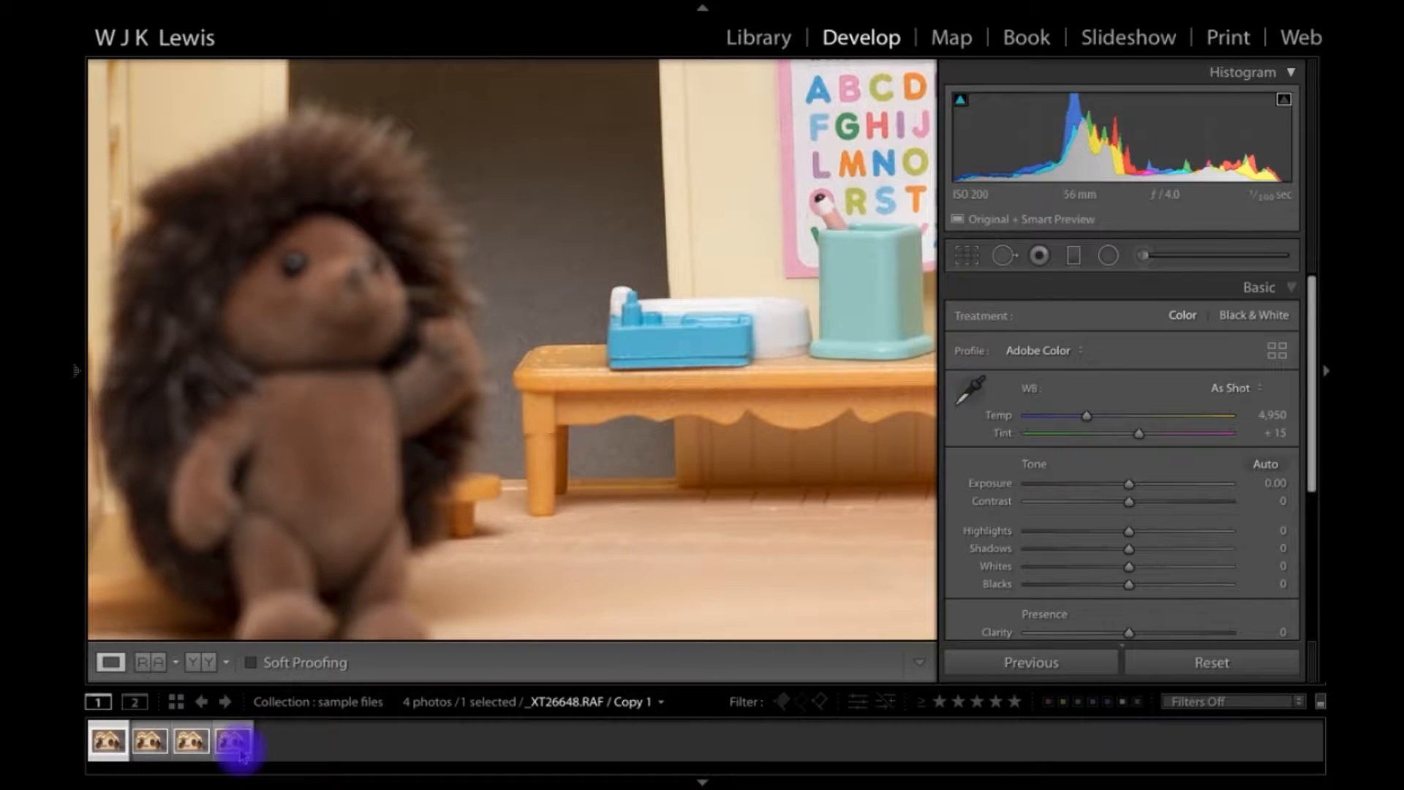
{"action": "left_click", "coordinate": [232, 743], "text": "shift"}
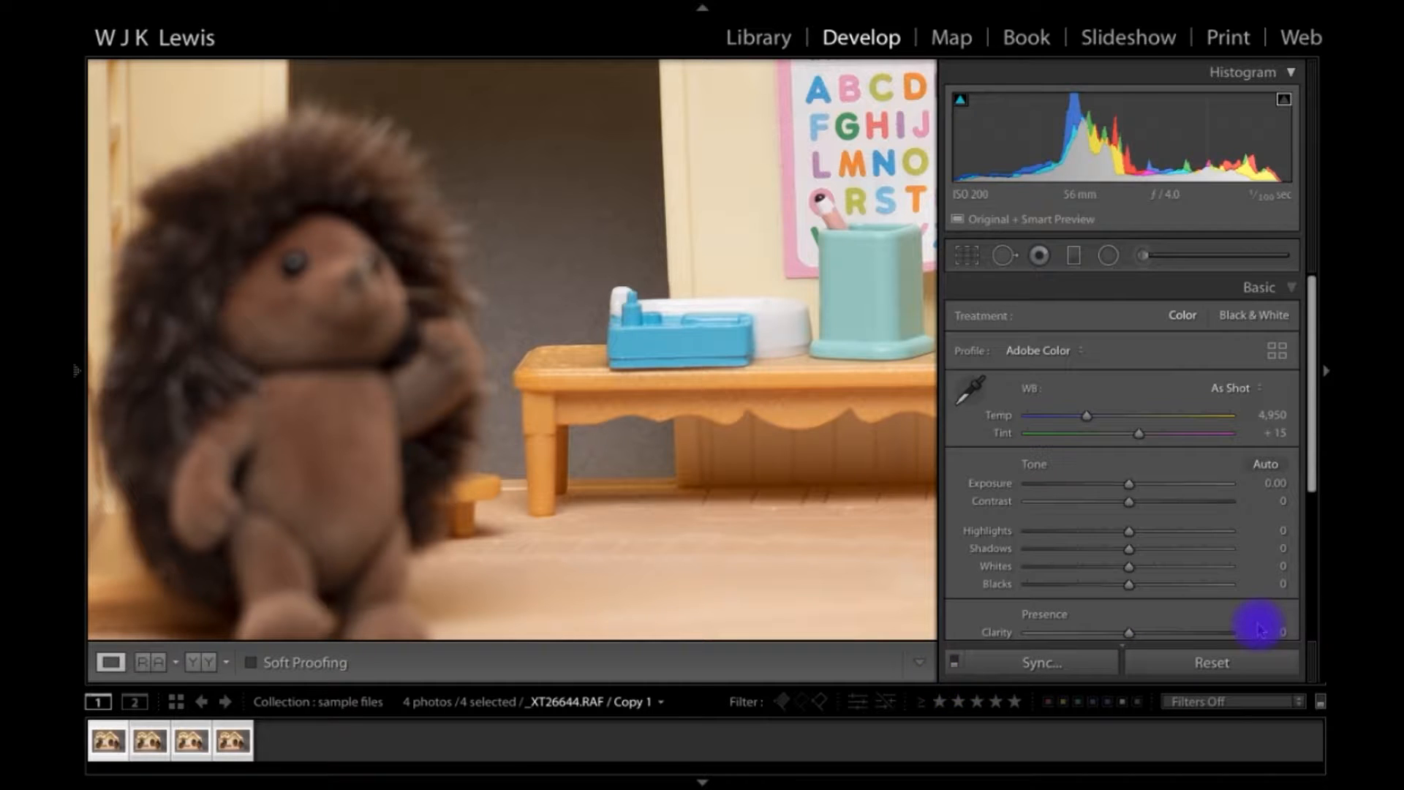
{"action": "left_click", "coordinate": [402, 336]}
{"action": "left_click", "coordinate": [980, 398]}
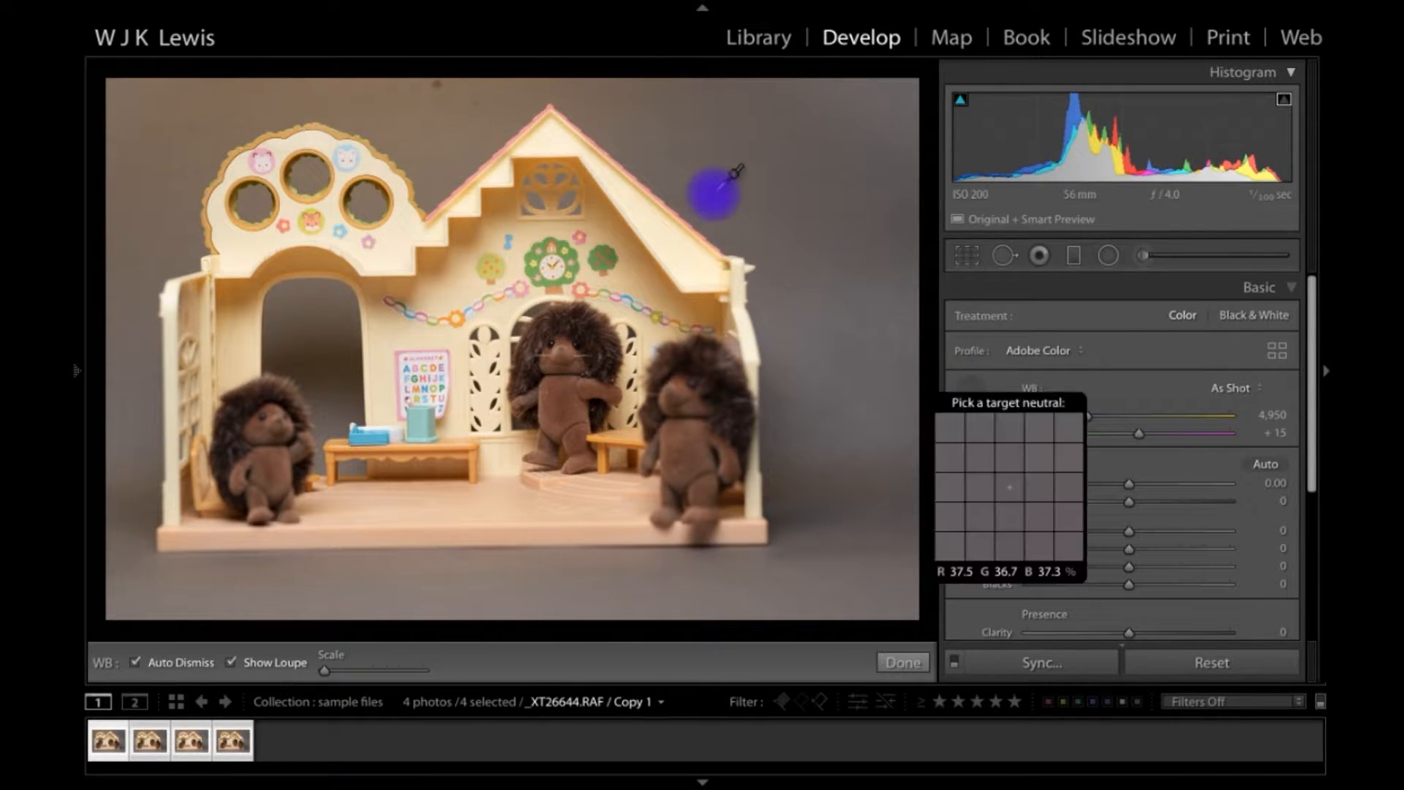
{"action": "left_click", "coordinate": [713, 193]}
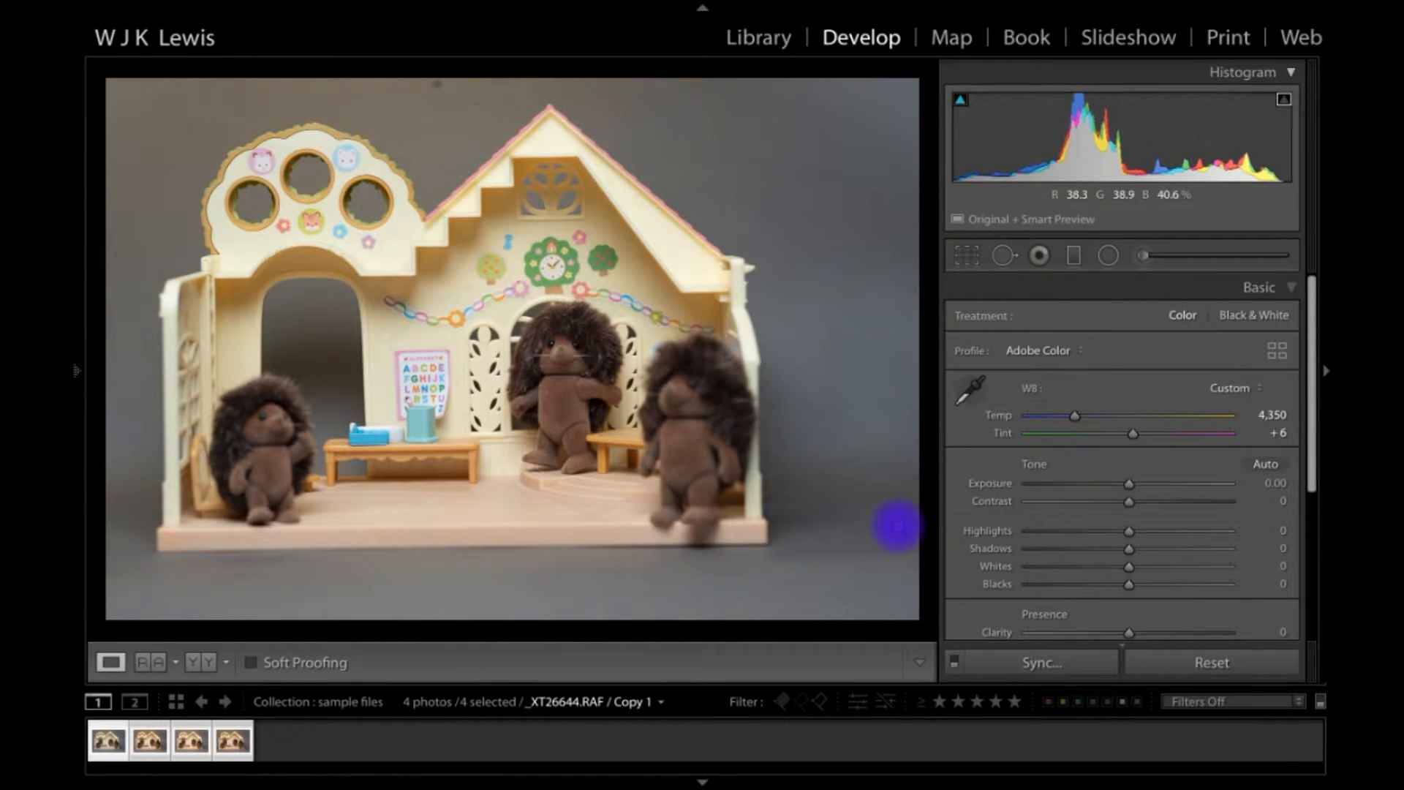
Step: Apply automatic tone to the active photo and synchronize its white balance and basic tone settings across all four photos
{"action": "left_click", "coordinate": [1268, 465]}
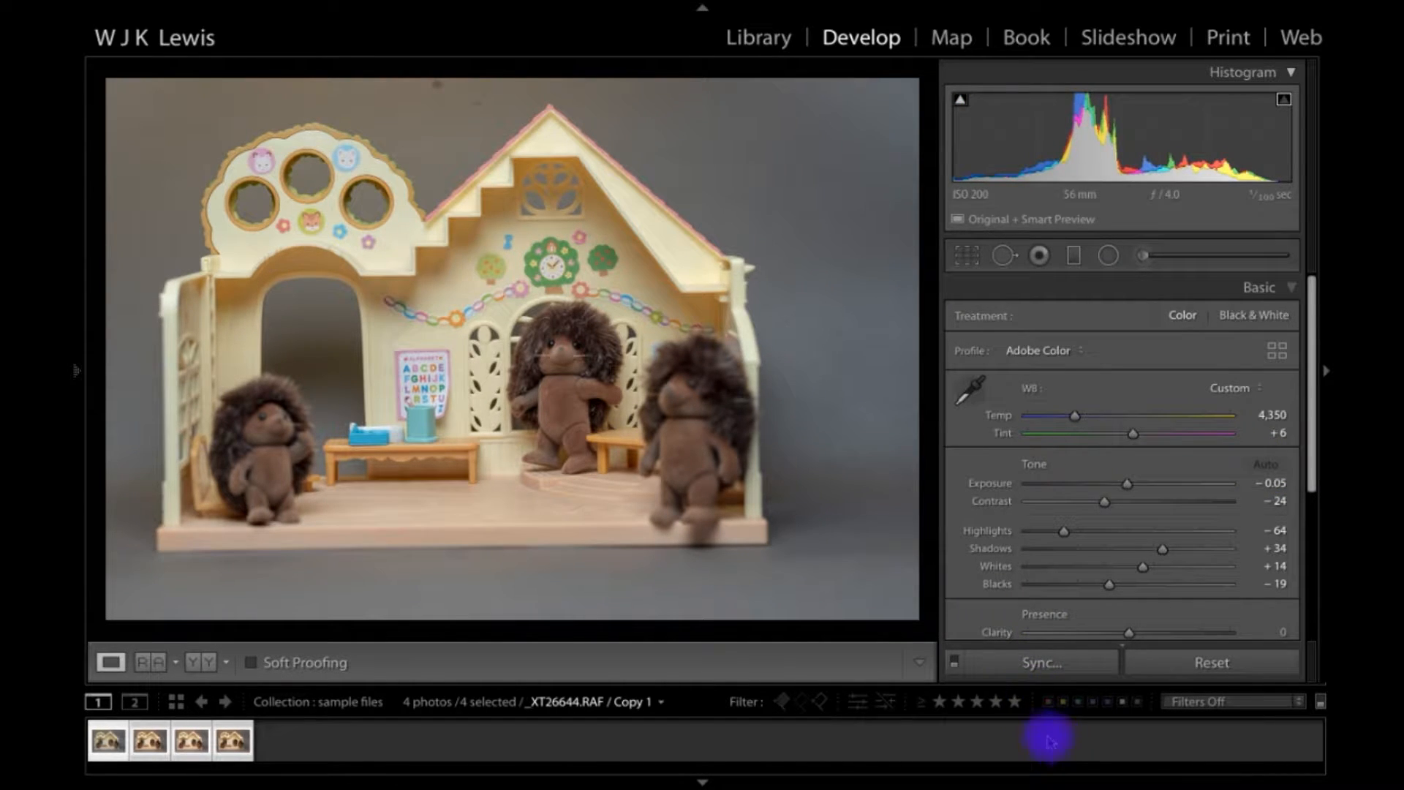
{"action": "left_click", "coordinate": [1038, 664]}
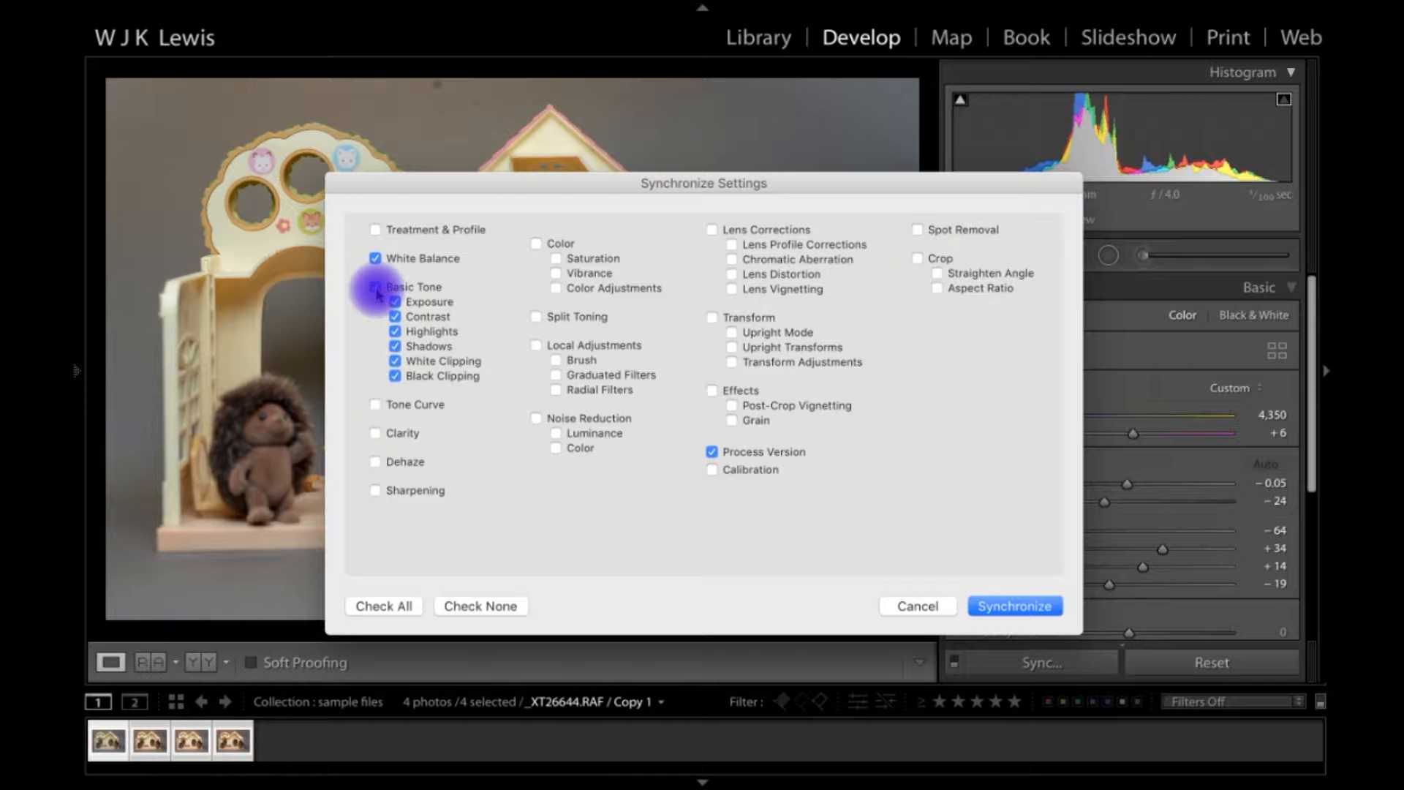
{"action": "left_click", "coordinate": [1035, 609]}
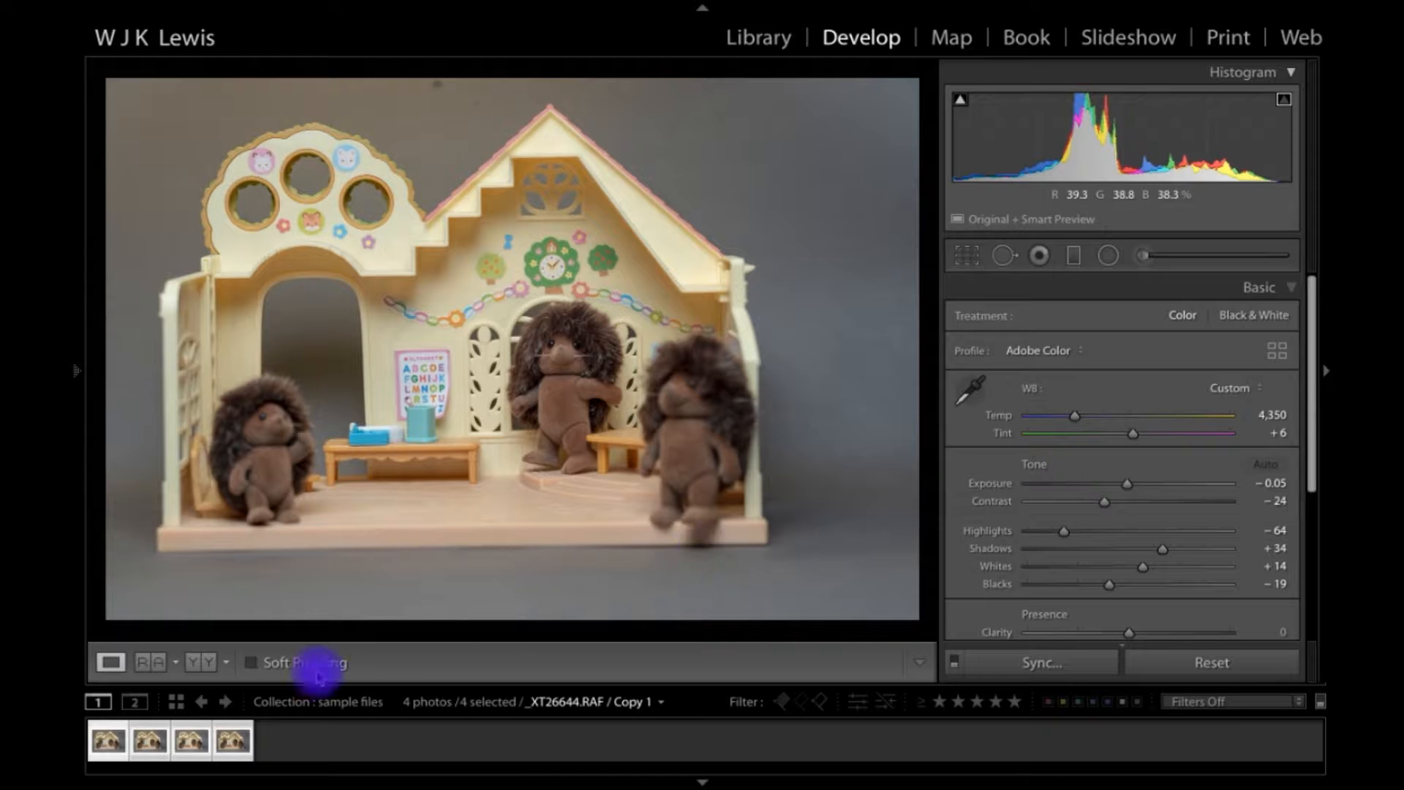
Step: Open the four selected photos together as layers in Photoshop
{"action": "left_click", "coordinate": [110, 740]}
{"action": "left_click", "coordinate": [236, 735]}
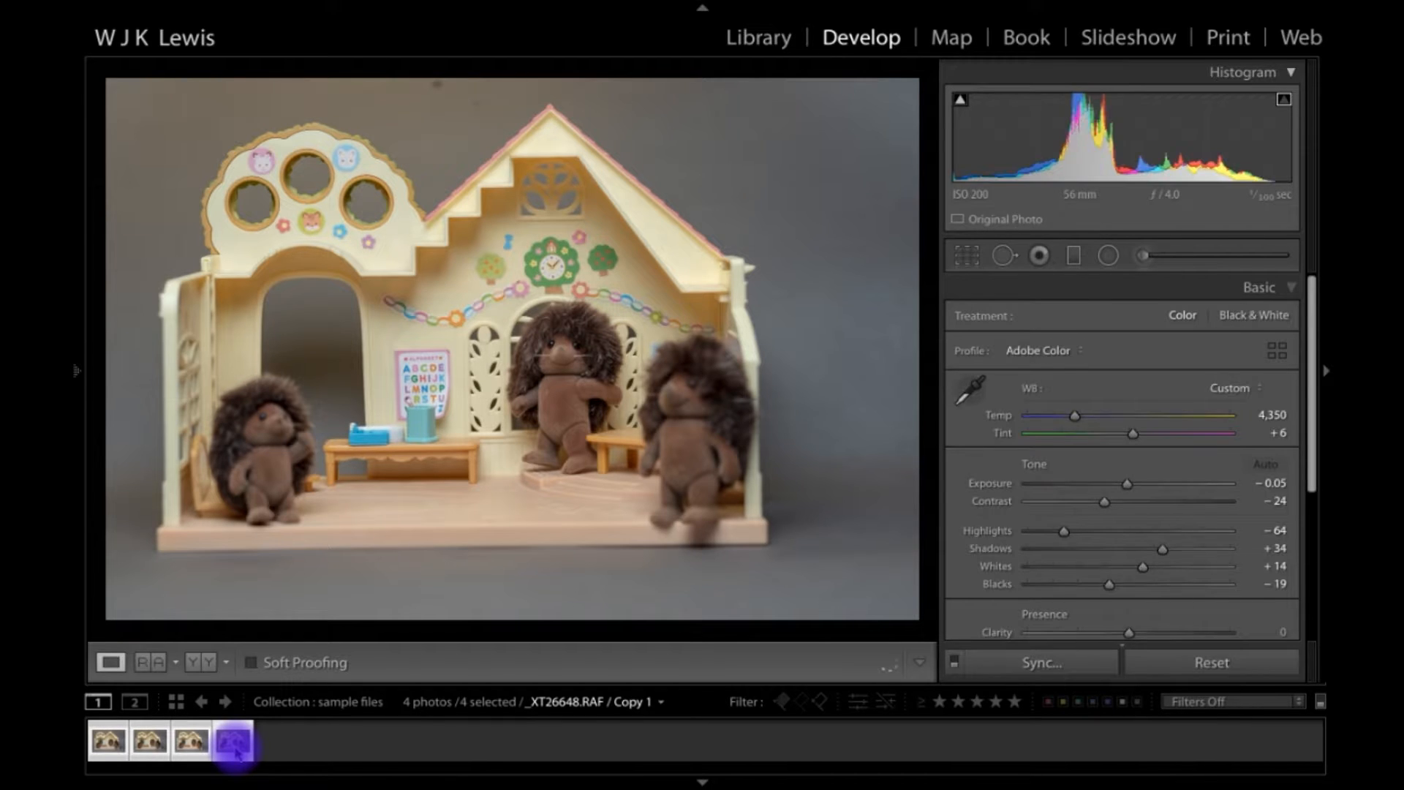
{"action": "right_click", "coordinate": [235, 749]}
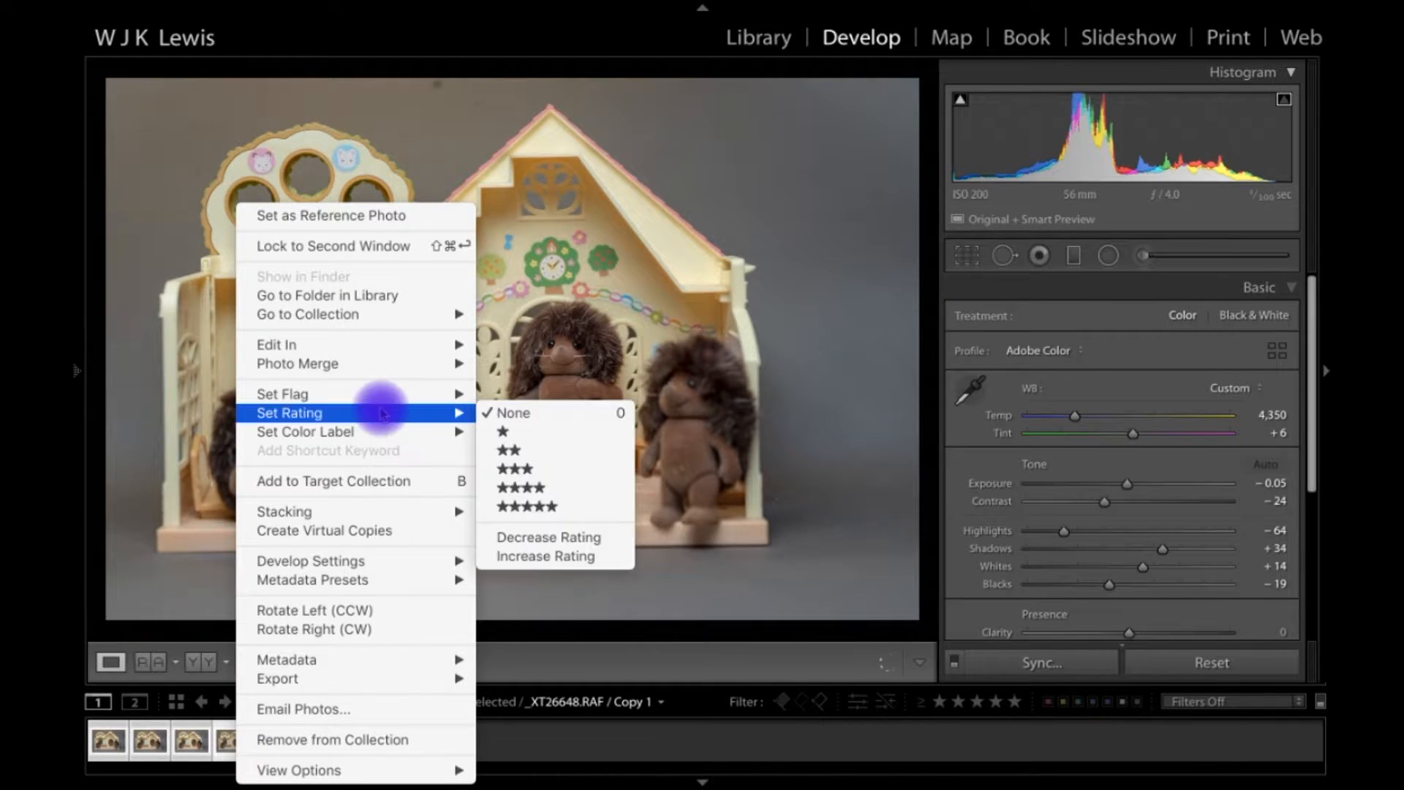
{"action": "mouse_move", "coordinate": [372, 350]}
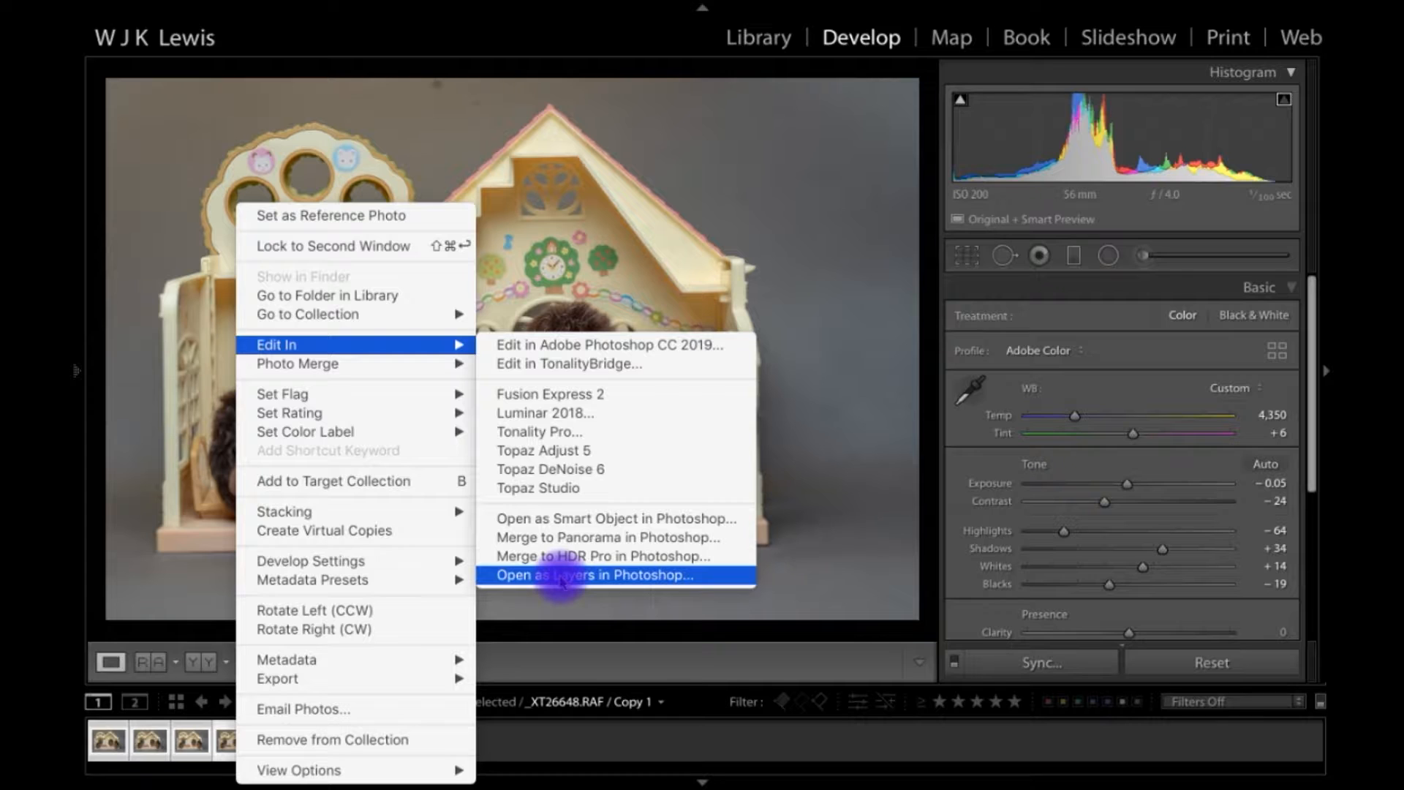
{"action": "left_click", "coordinate": [561, 576]}
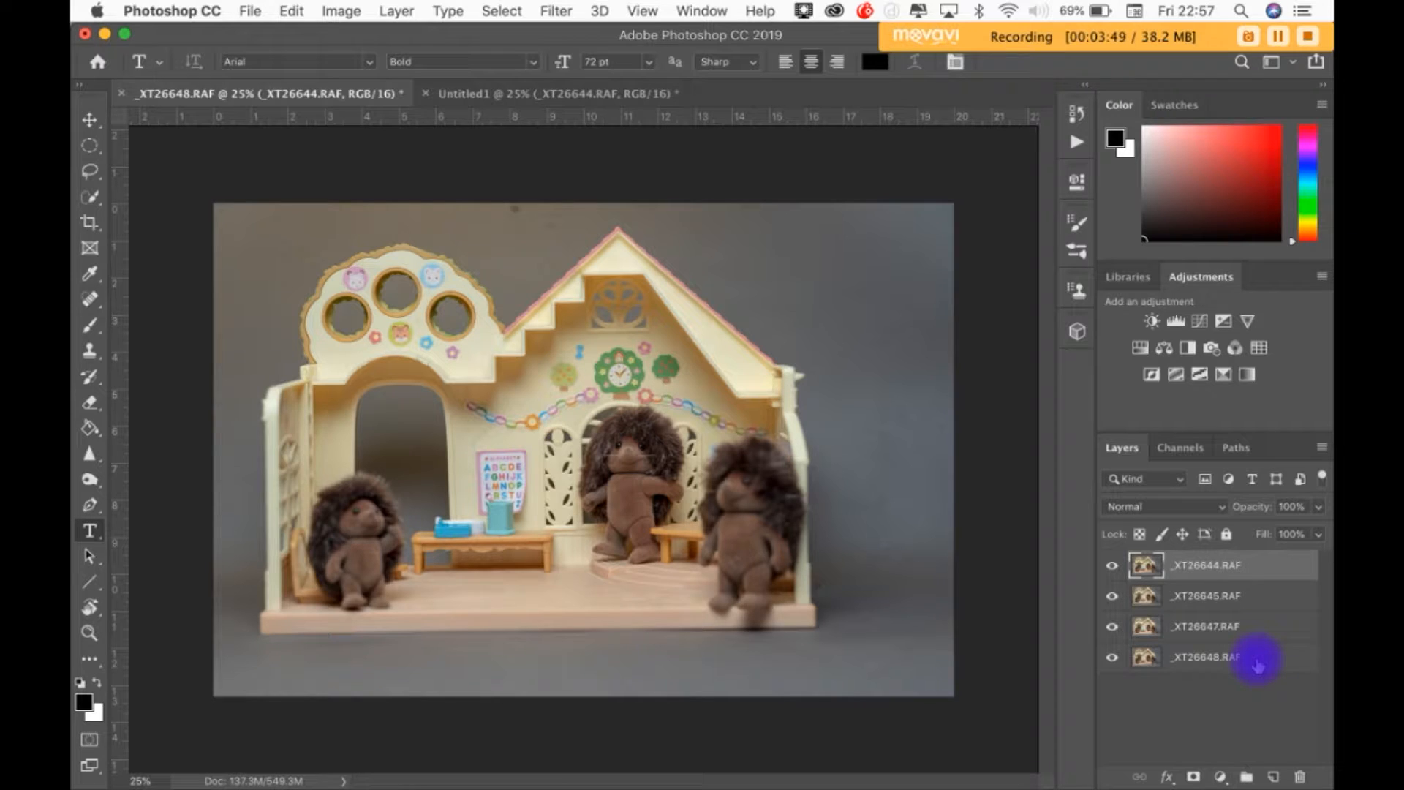
Step: Select all four photo layers and auto-align them with the Auto projection
{"action": "left_click", "coordinate": [1256, 662], "text": "shift"}
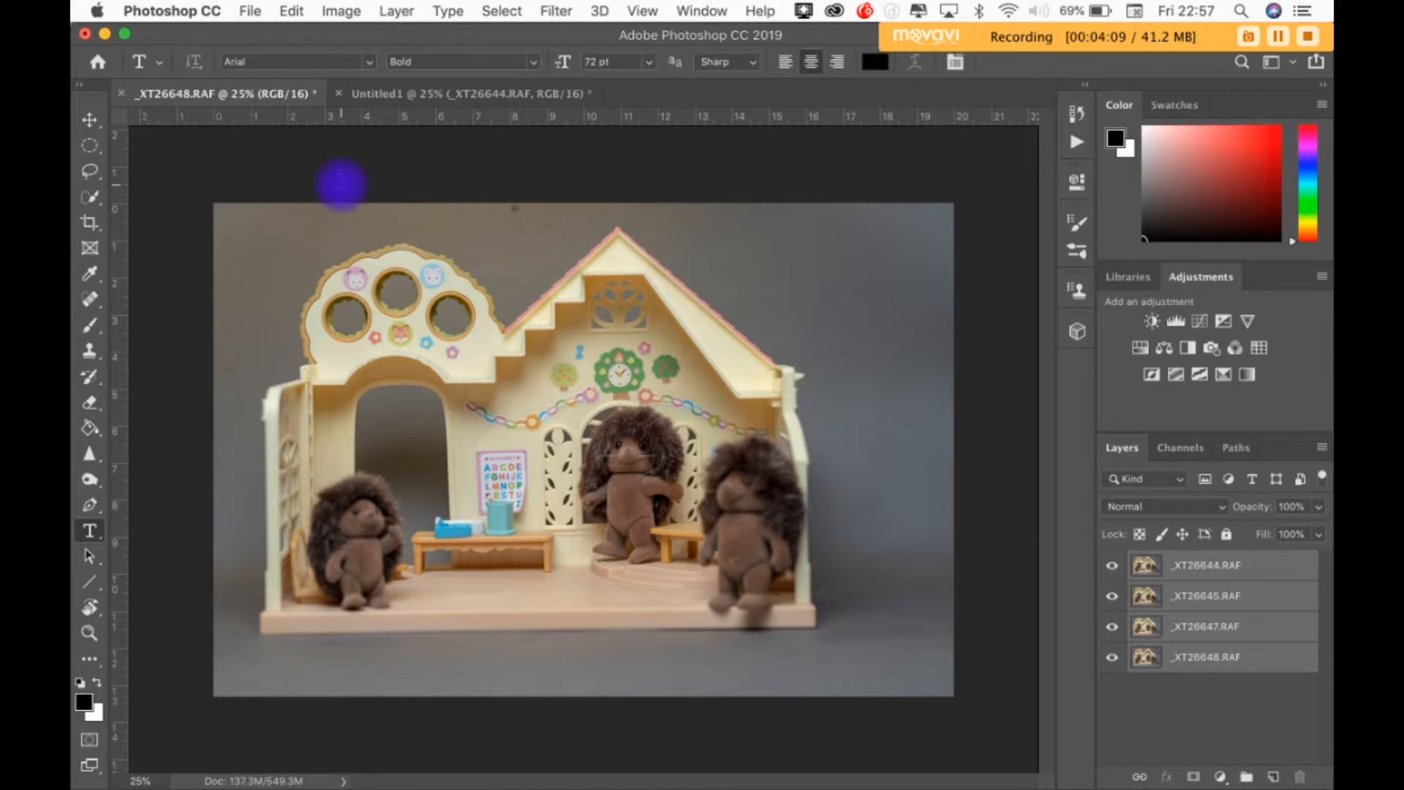
{"action": "left_click", "coordinate": [293, 12]}
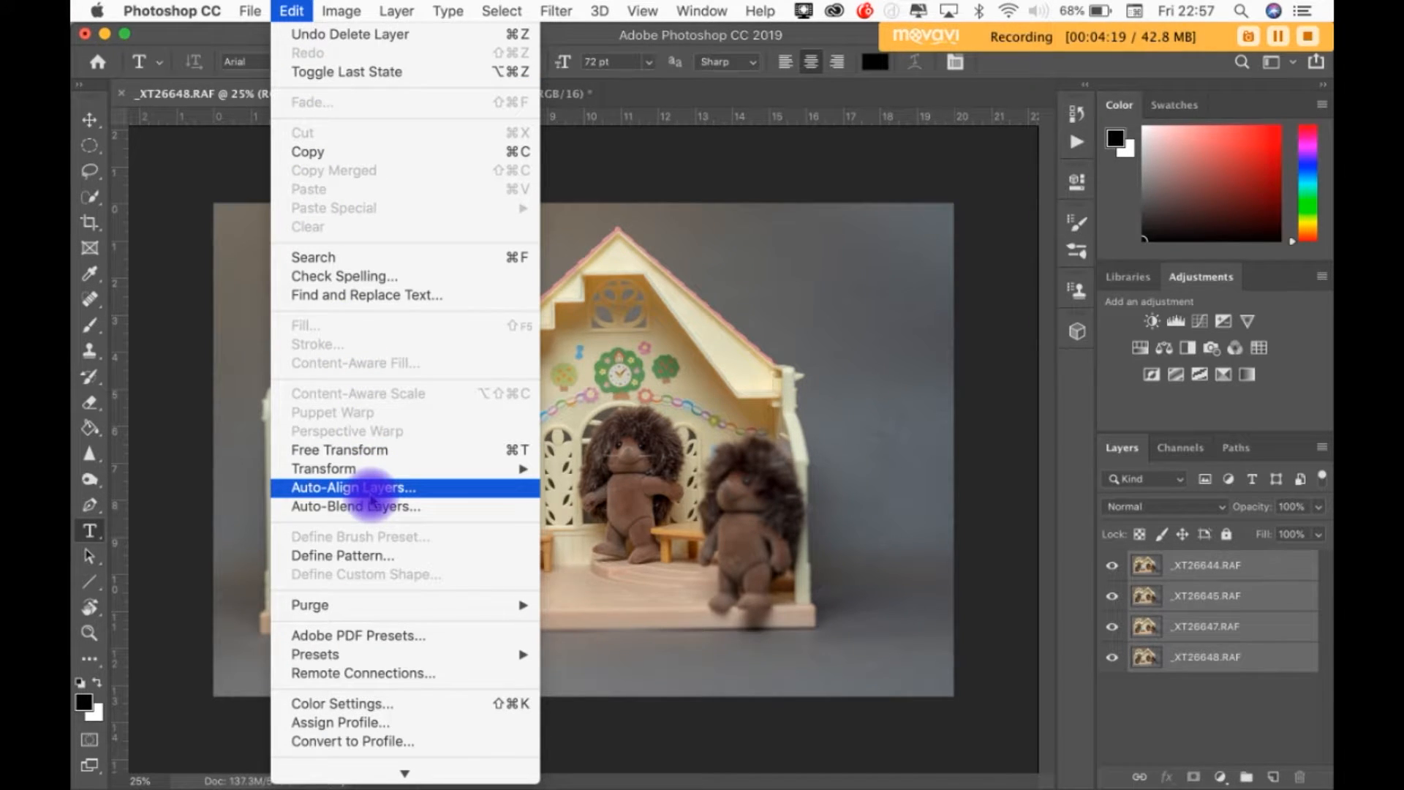
{"action": "left_click", "coordinate": [372, 487]}
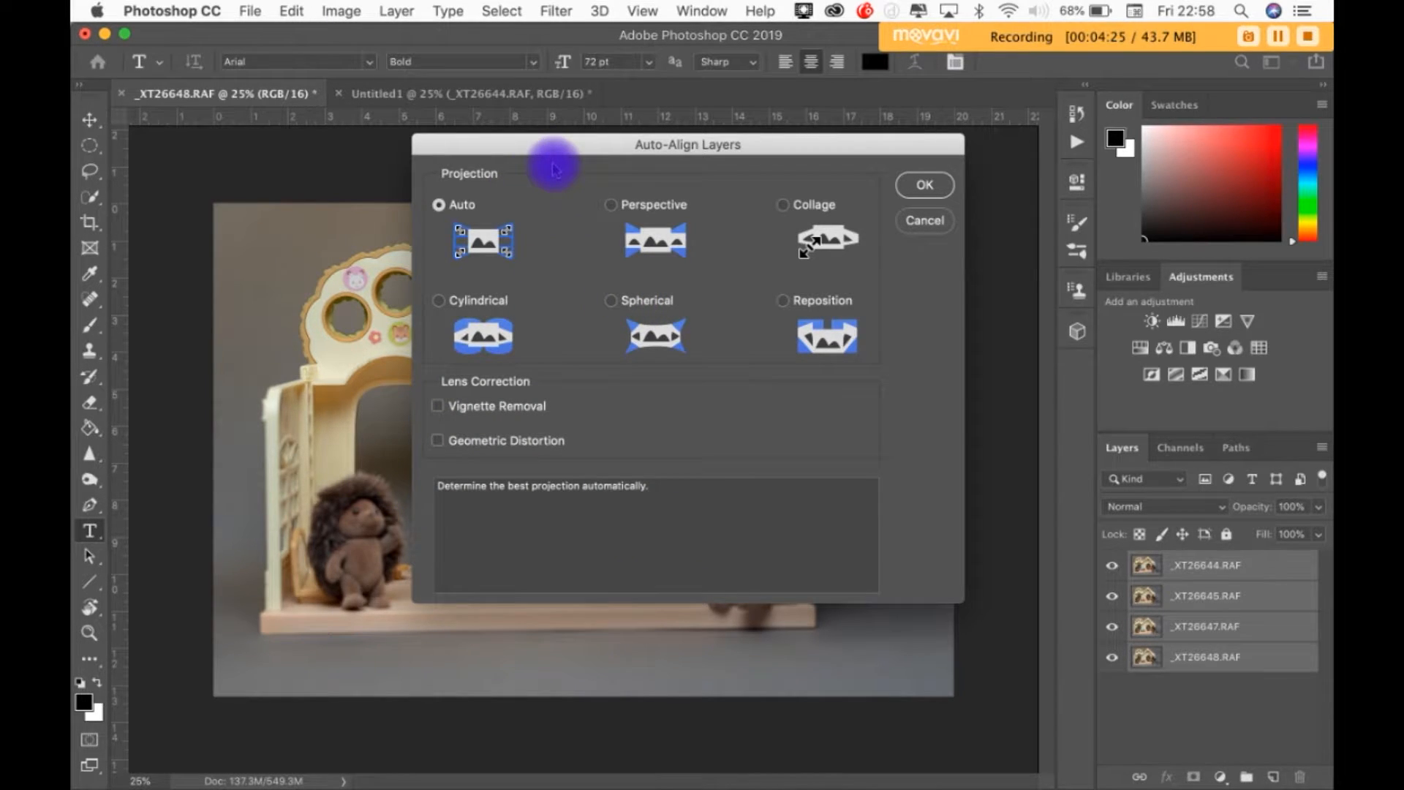
{"action": "left_click", "coordinate": [925, 185]}
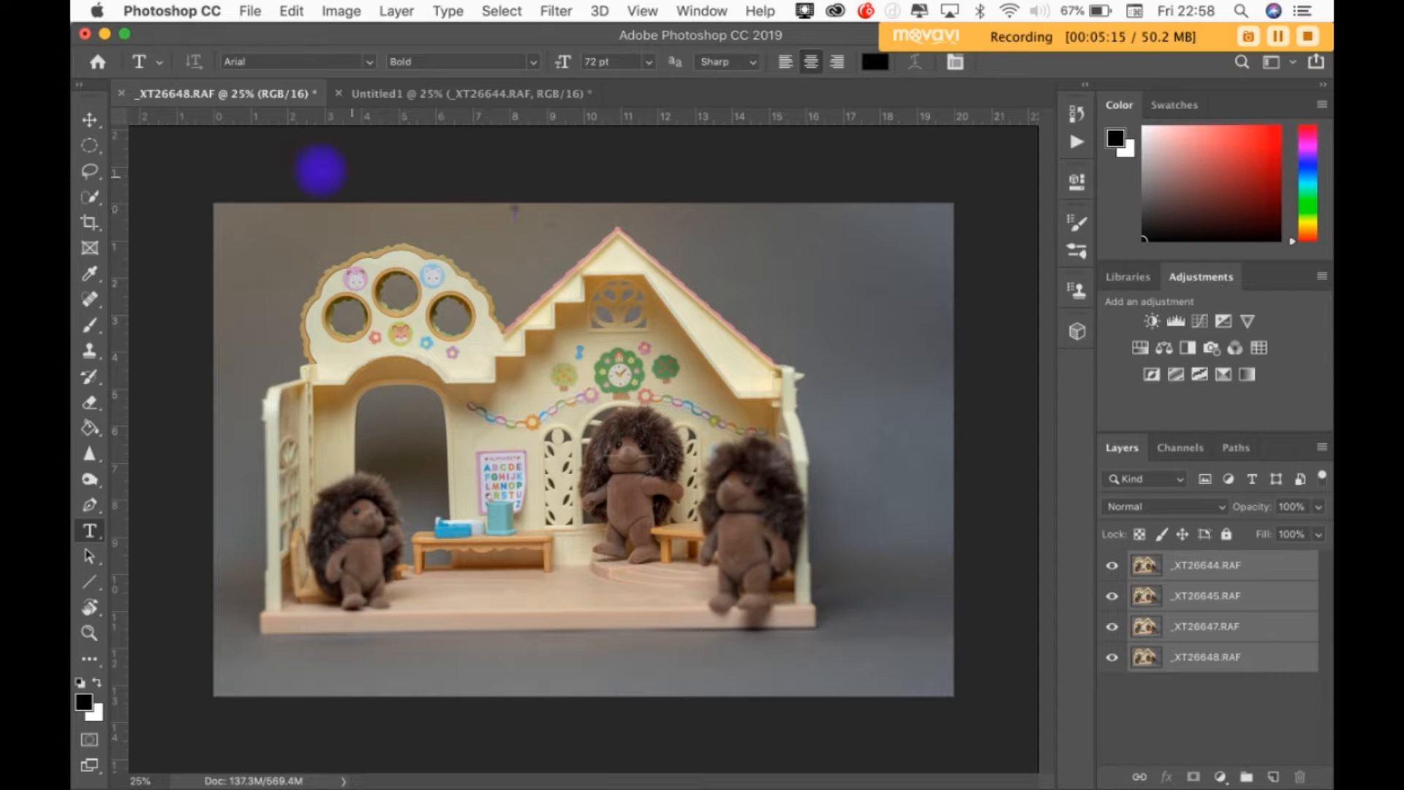
Step: Auto-blend the four aligned layers using Stack Images with Seamless Tones and Colors
{"action": "left_click", "coordinate": [292, 15]}
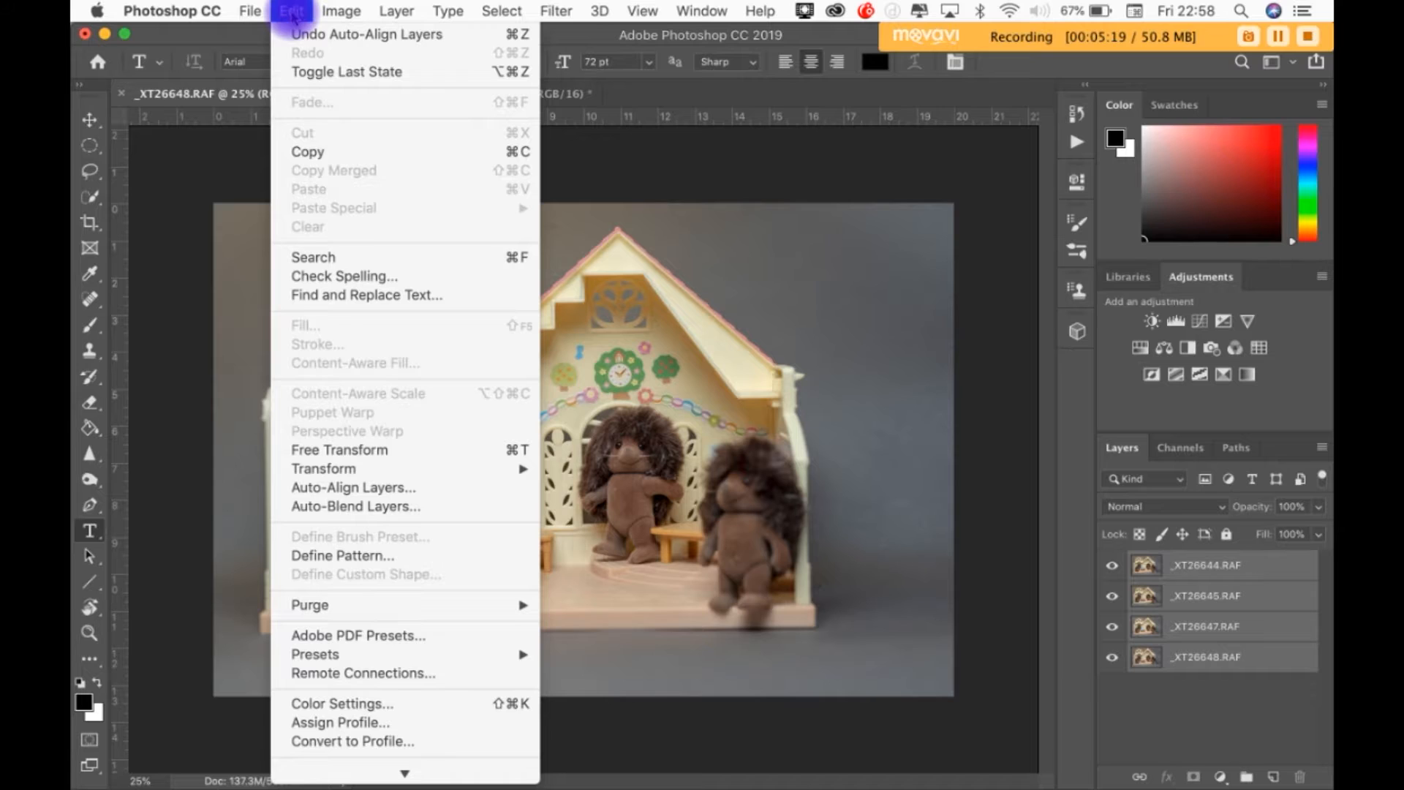
{"action": "left_click", "coordinate": [373, 514]}
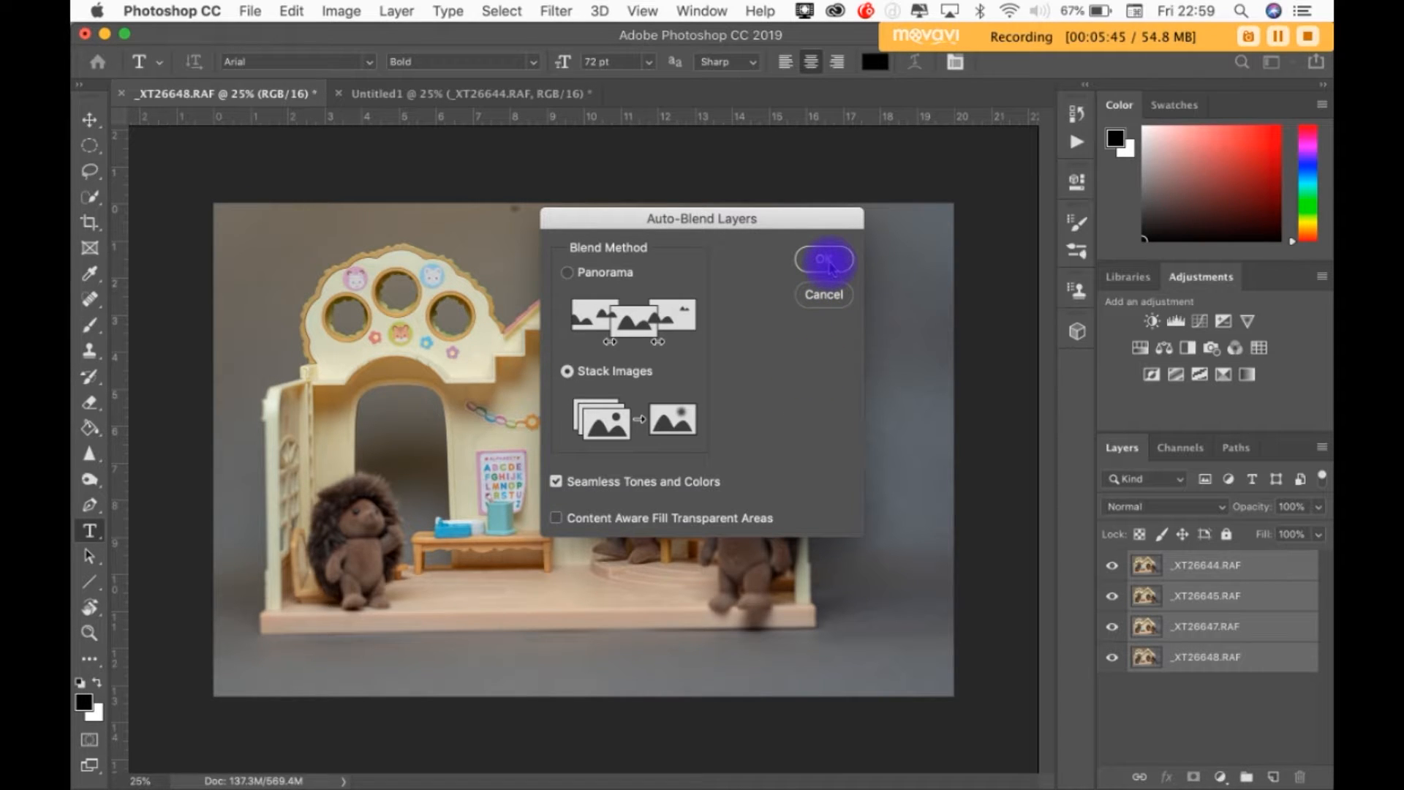
{"action": "left_click", "coordinate": [829, 261]}
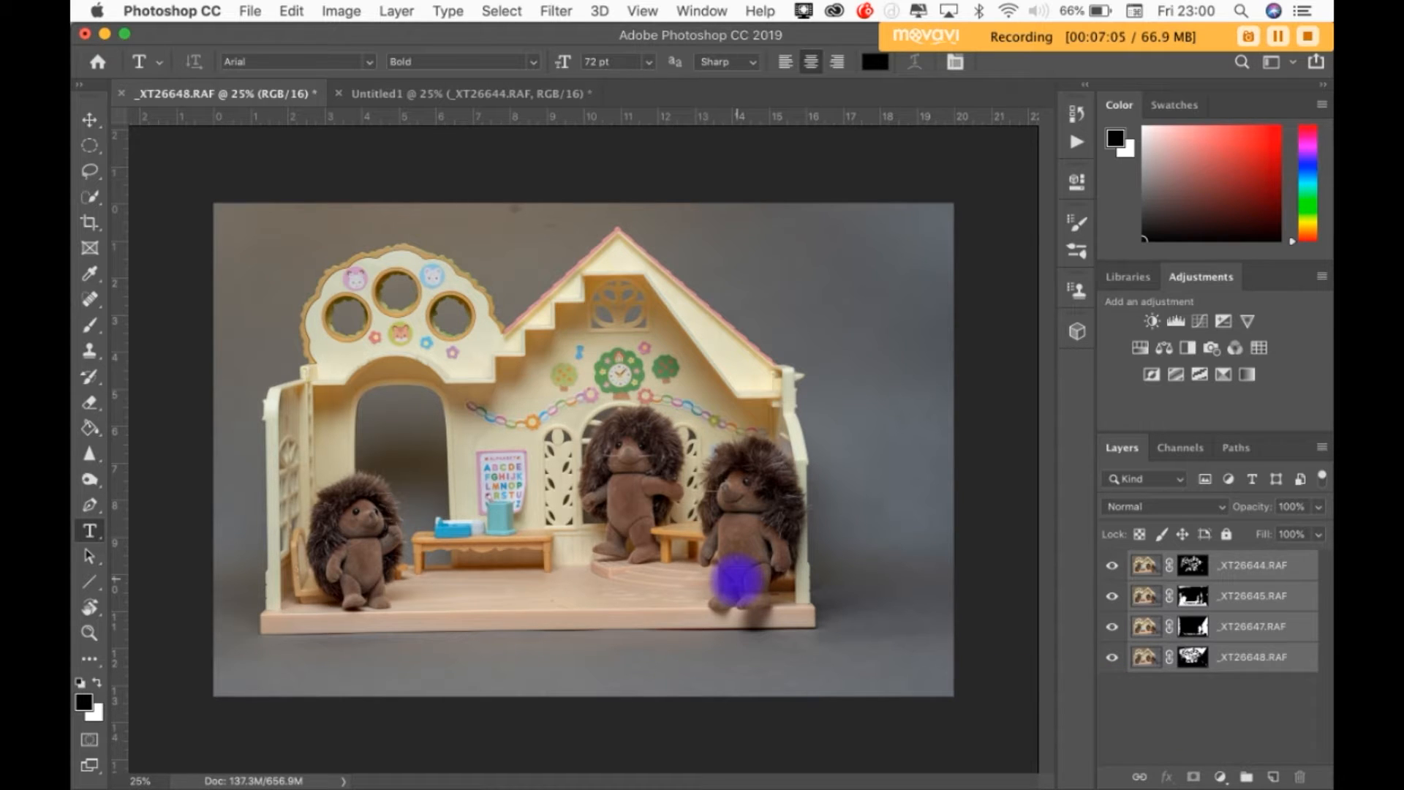
Step: Inspect the blended image up close for sharpness across the hedgehogs, the back wall and the front floor edge
{"action": "key", "text": "super+plus"}
{"action": "key", "text": "super+plus"}
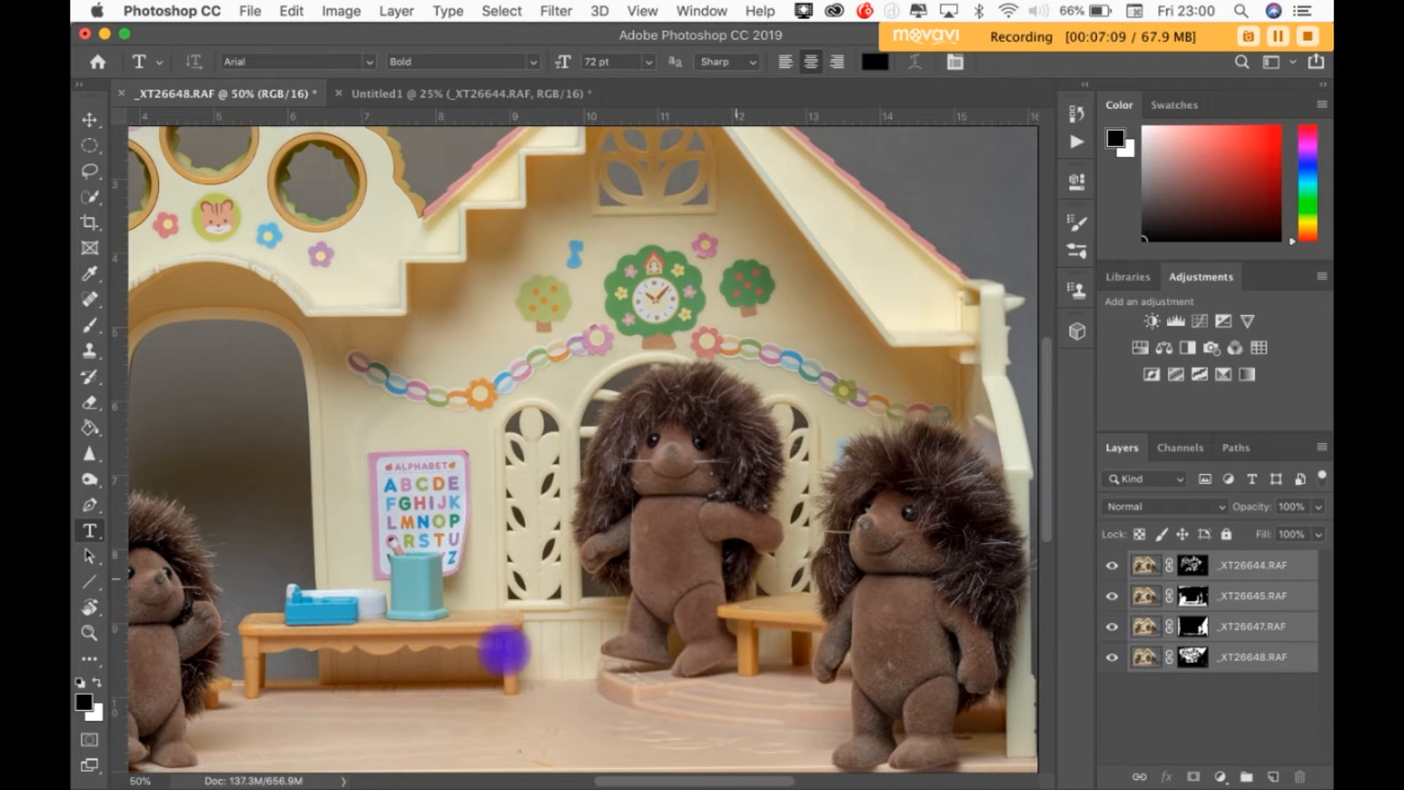
{"action": "left_click_drag", "start_coordinate": [375, 580], "coordinate": [373, 469]}
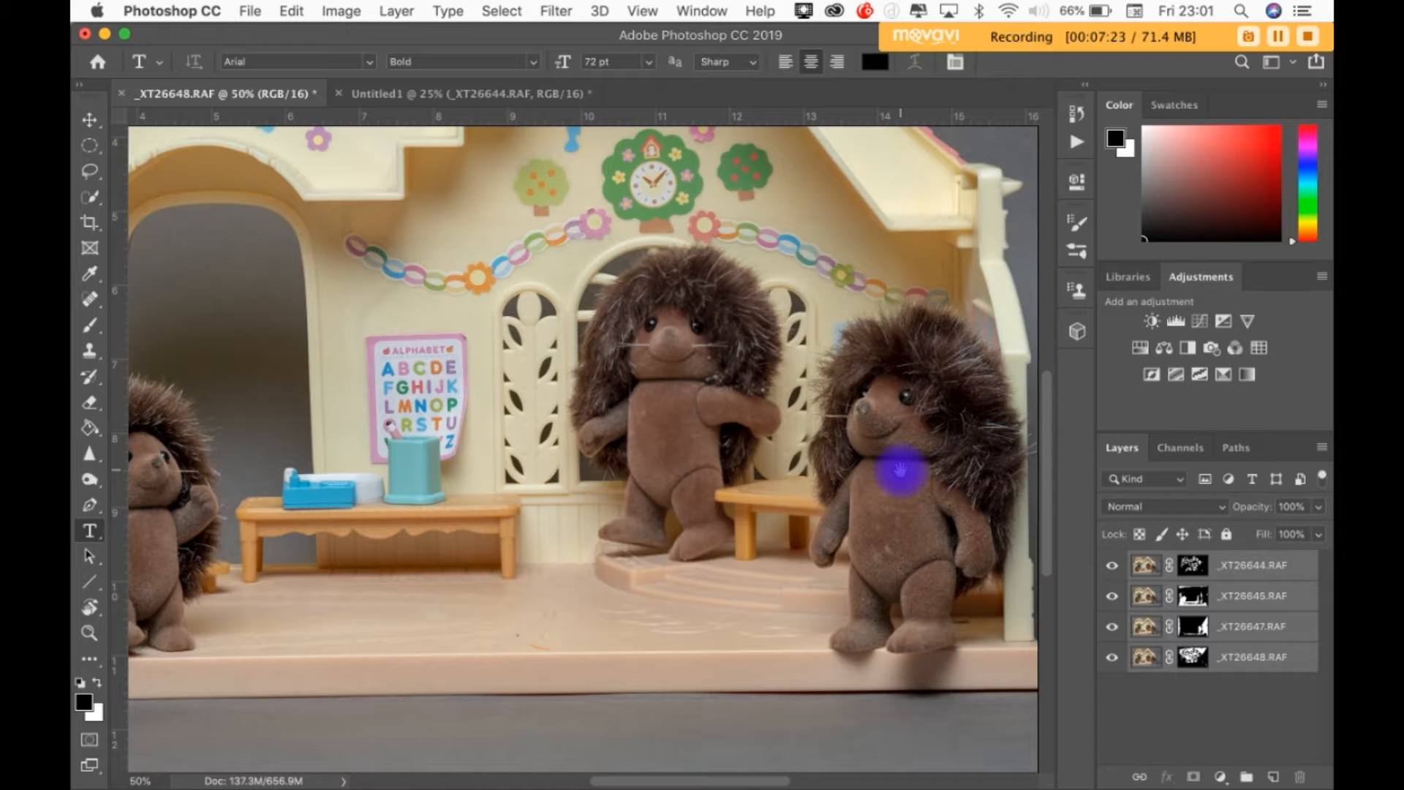
{"action": "key", "text": "super+minus"}
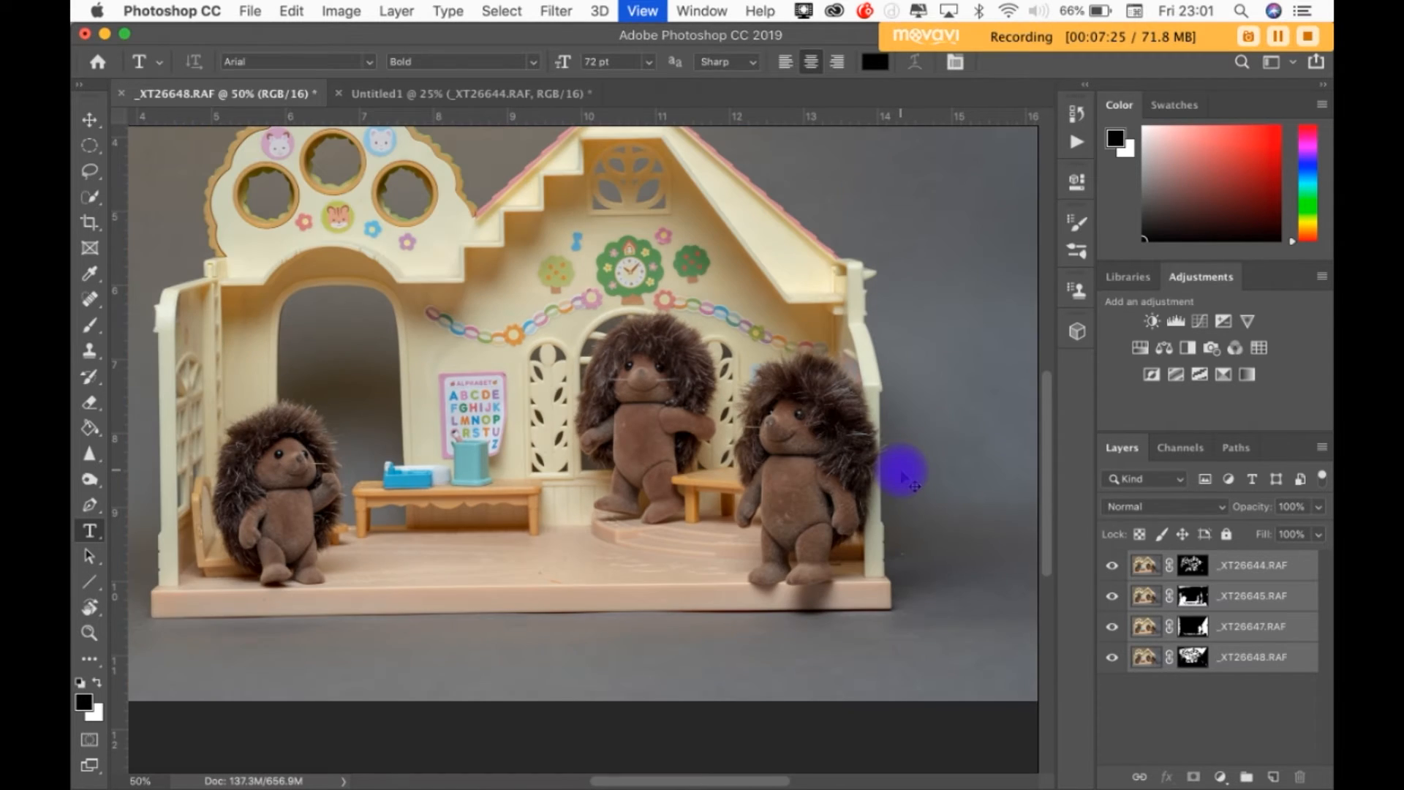
{"action": "key", "text": "super+minus"}
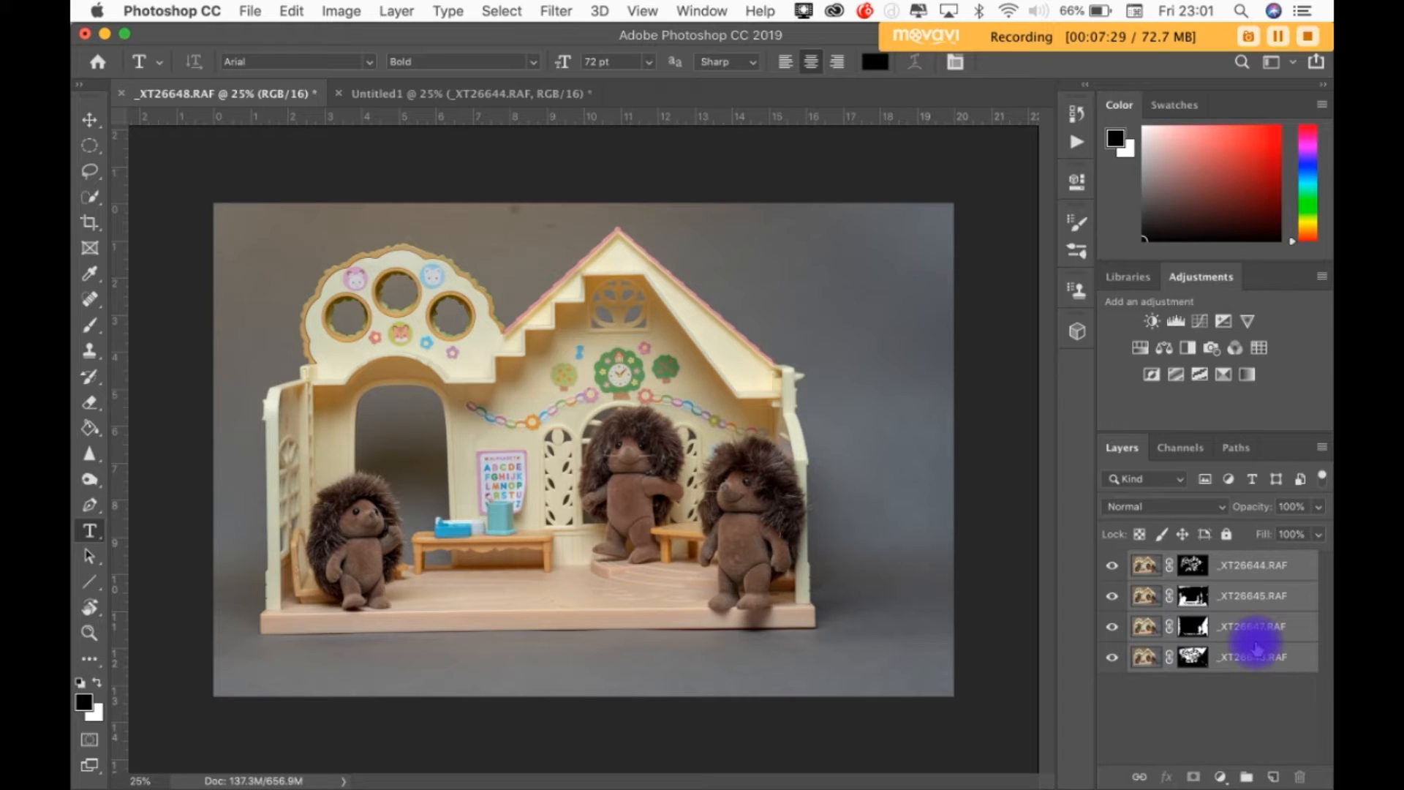
Step: Flatten the four blended photo layers into a single background layer
{"action": "right_click", "coordinate": [1240, 662]}
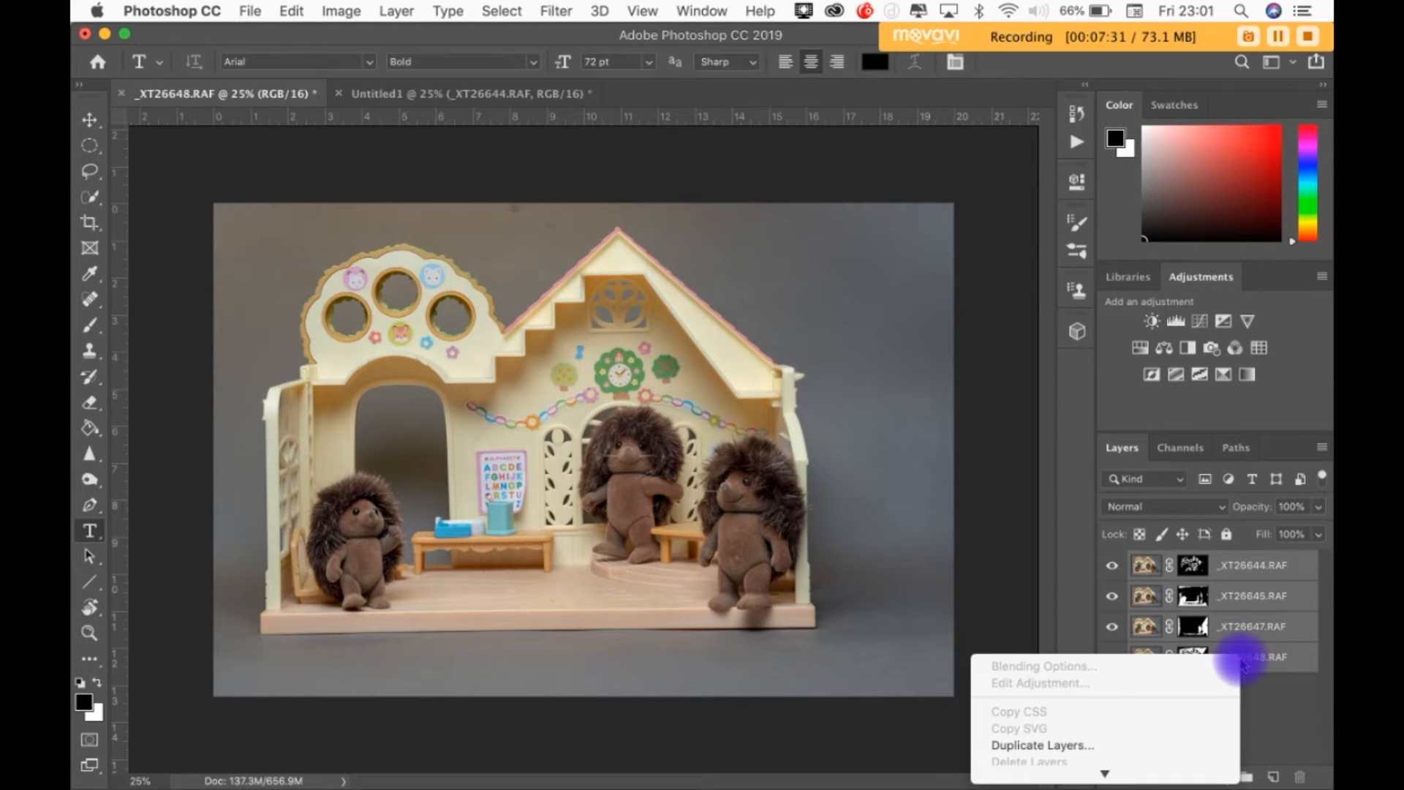
{"action": "mouse_move", "coordinate": [1175, 772]}
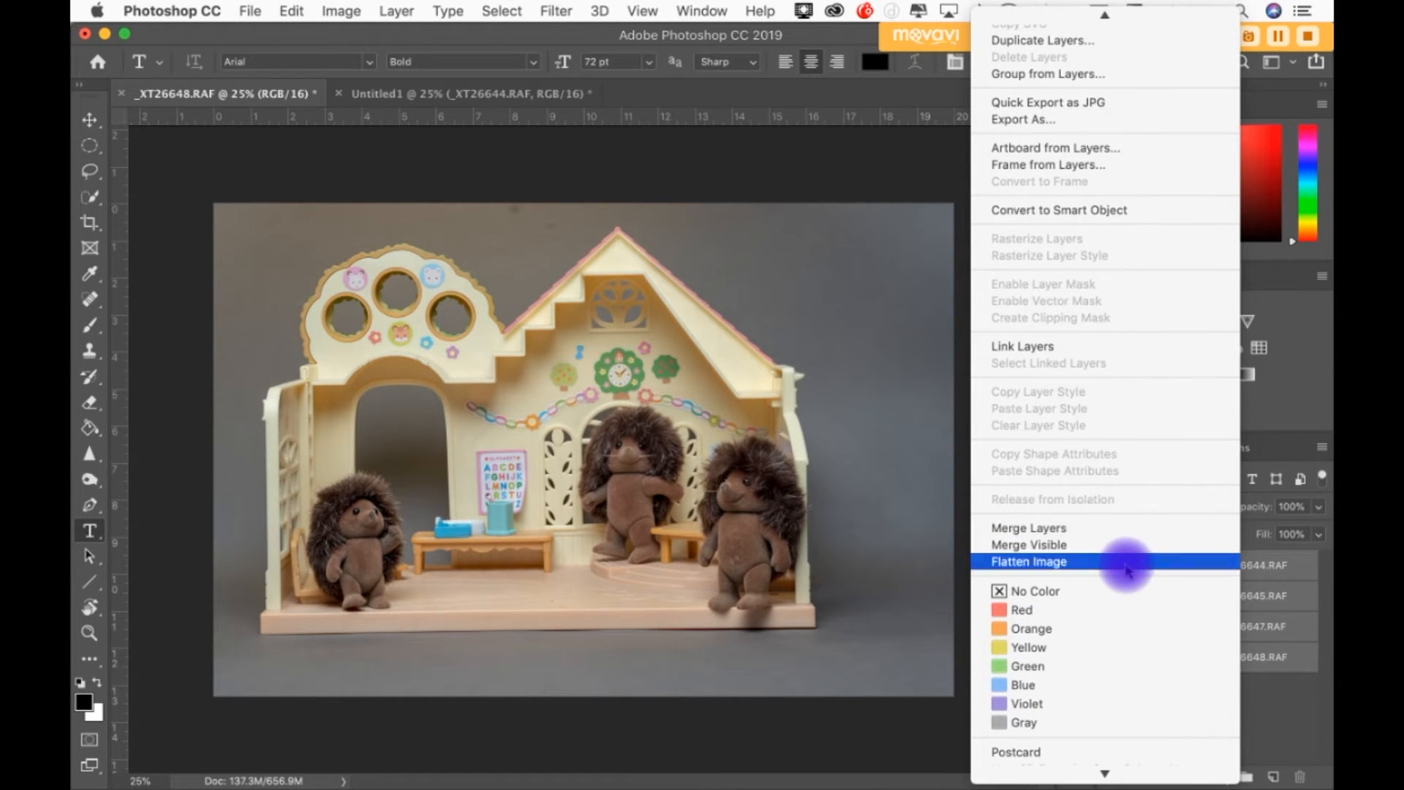
{"action": "left_click", "coordinate": [1126, 565]}
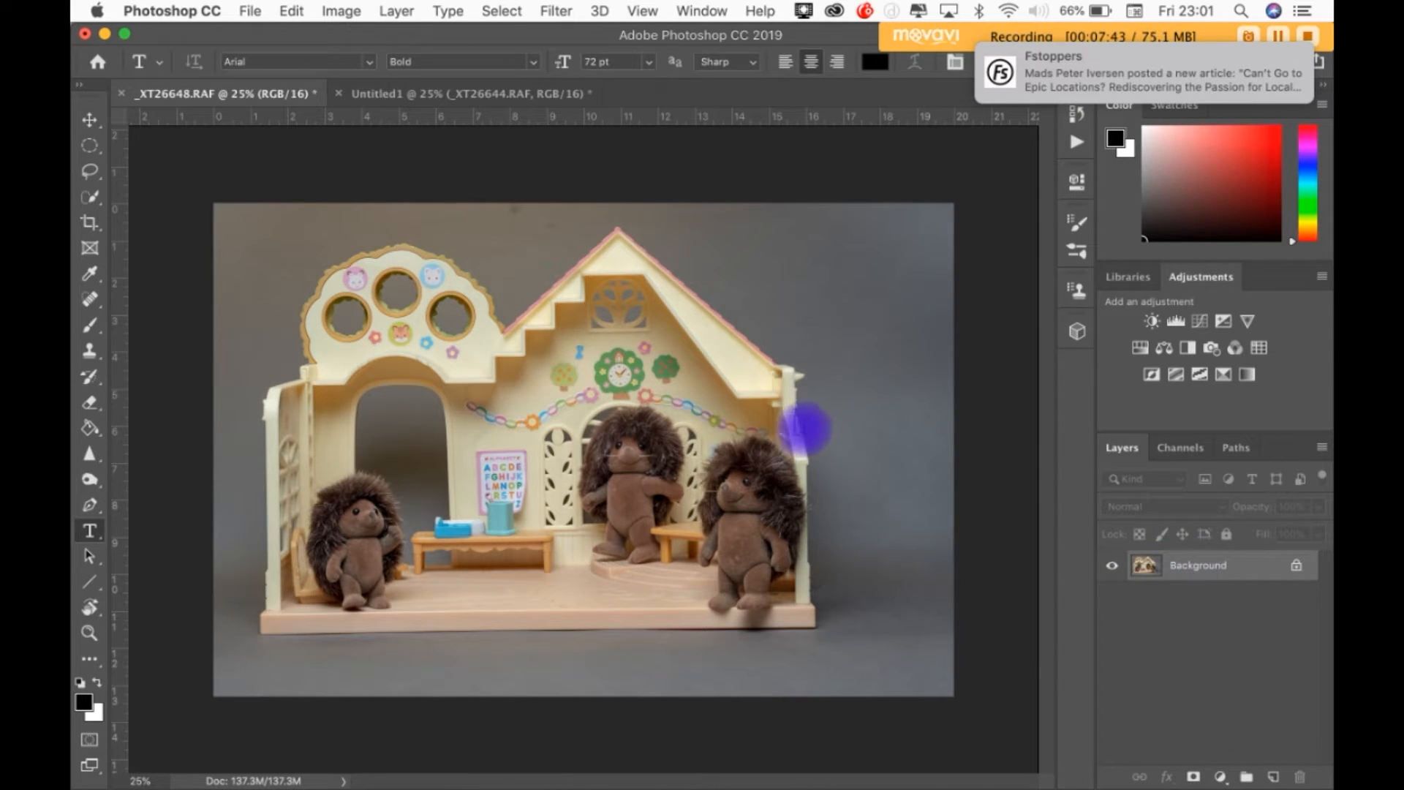
Step: Save the flattened stack and close its document
{"action": "left_click", "coordinate": [249, 13]}
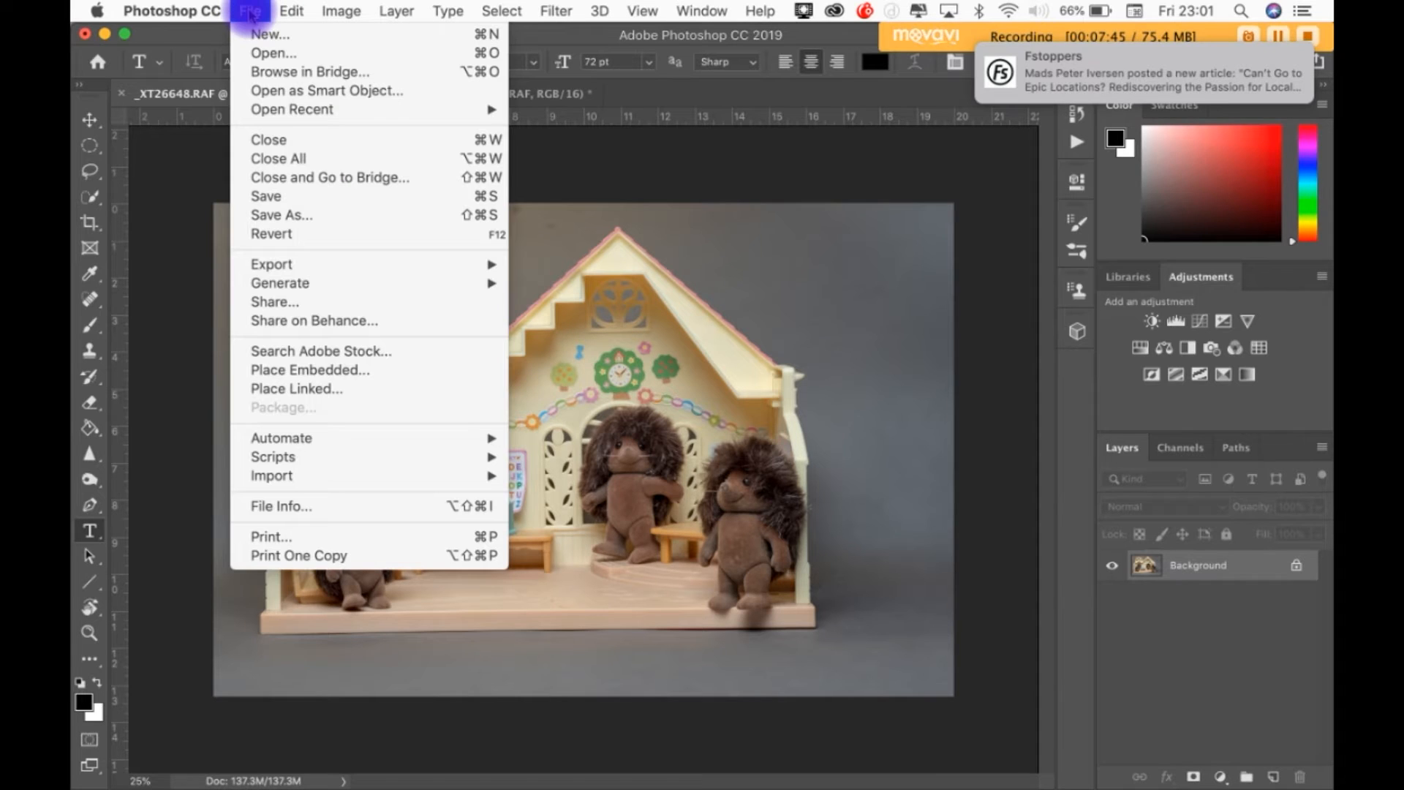
{"action": "left_click", "coordinate": [304, 198]}
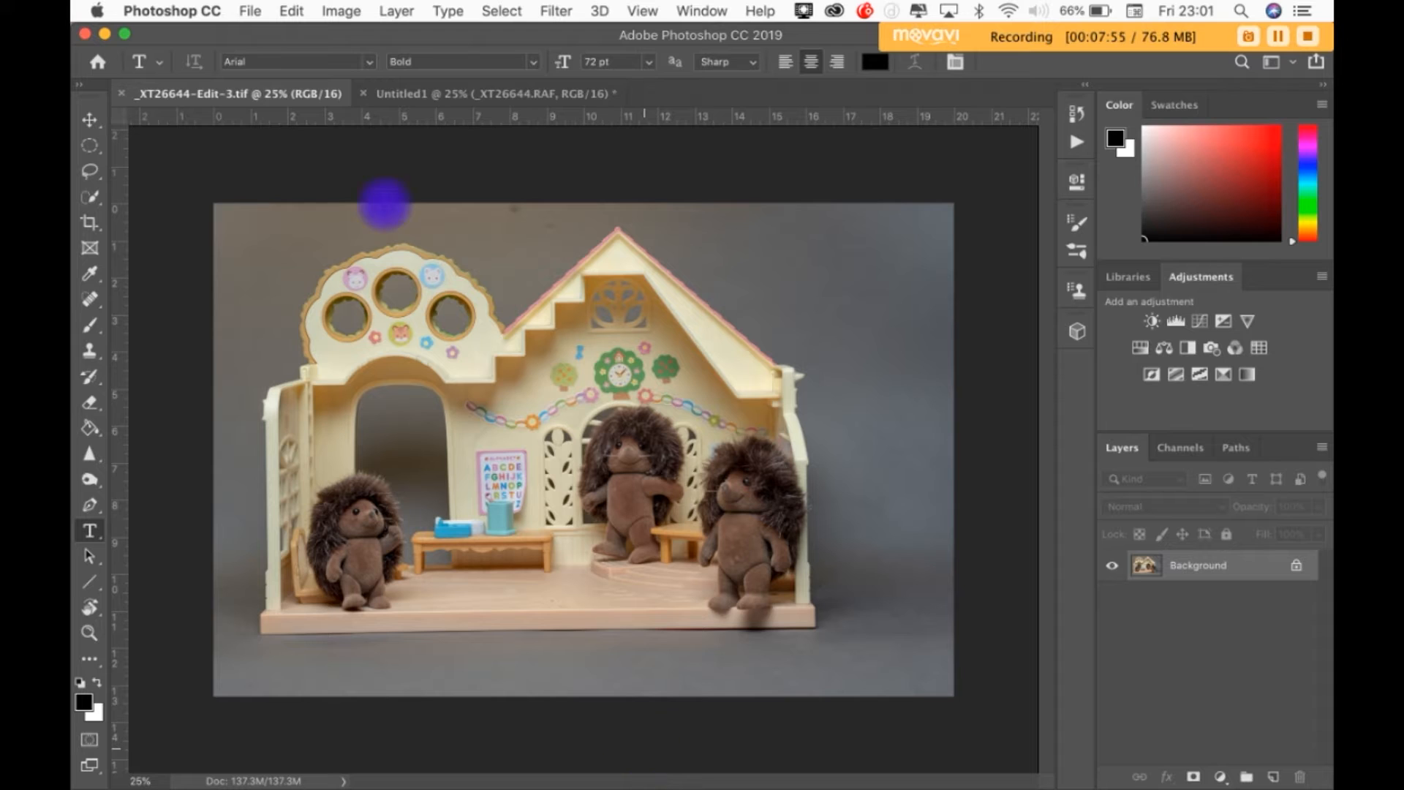
{"action": "left_click", "coordinate": [250, 10]}
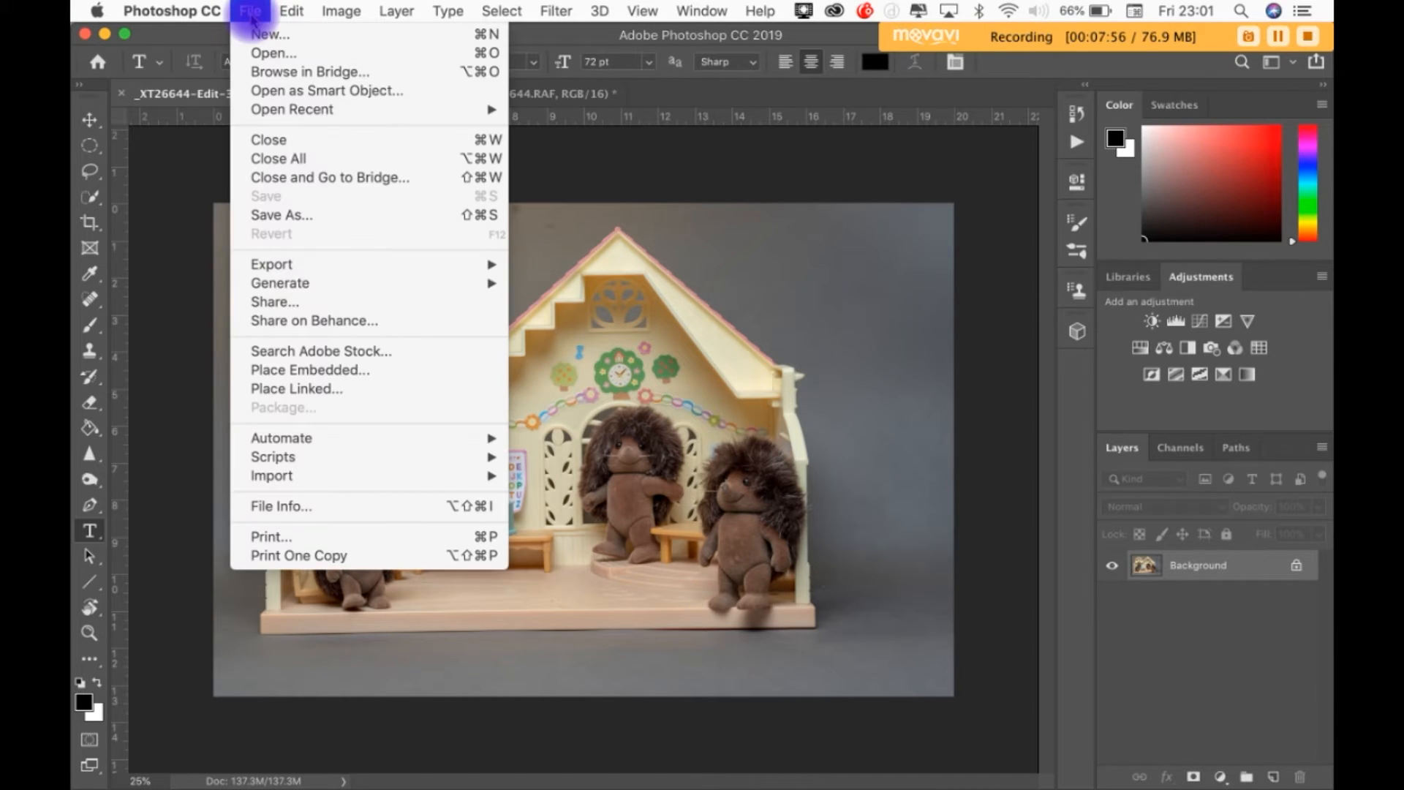
{"action": "left_click", "coordinate": [284, 139]}
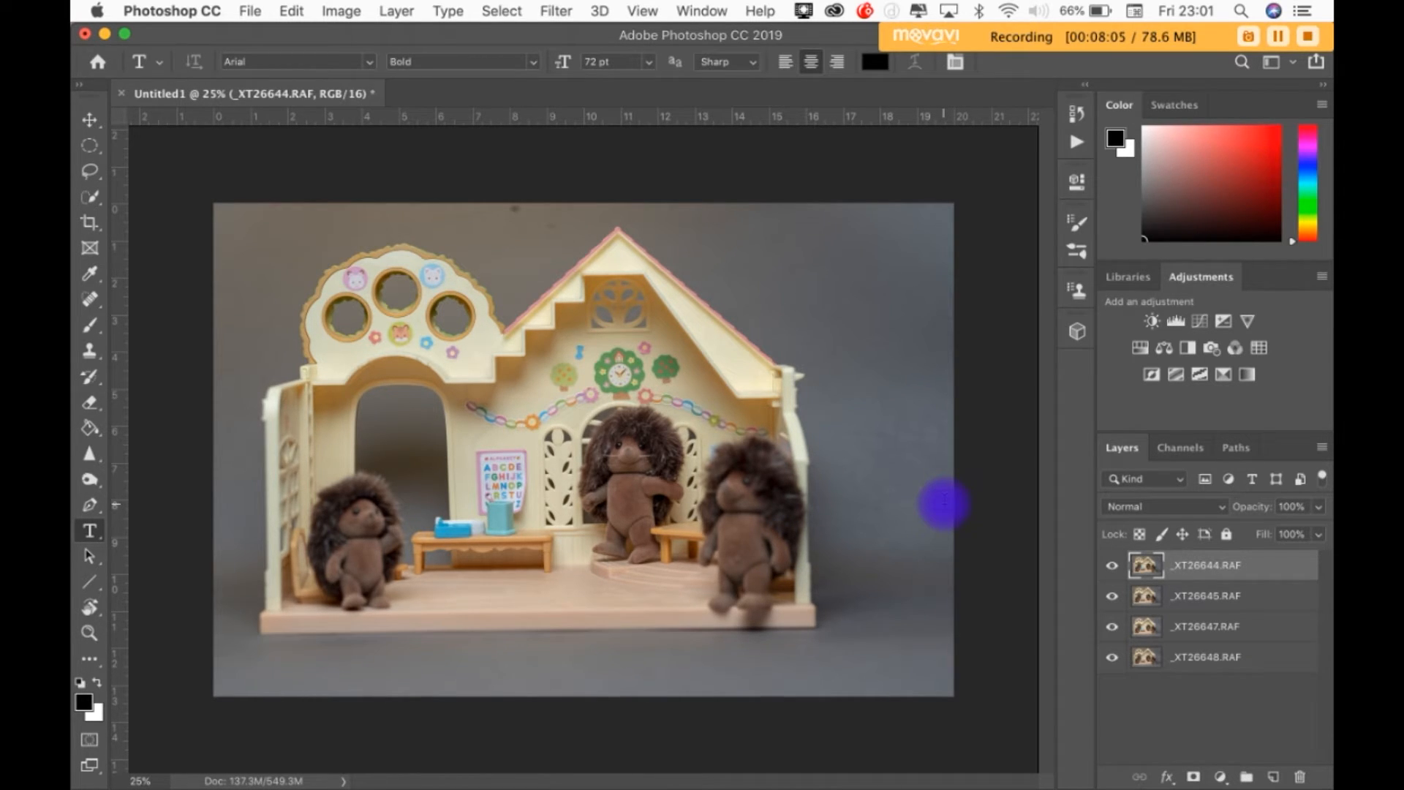
Step: Switch to Lightroom and examine _XT26644-Edit-3.tif full screen, checking the sharpness of the hedgehogs and the back wall up close
{"action": "mouse_move", "coordinate": [720, 773]}
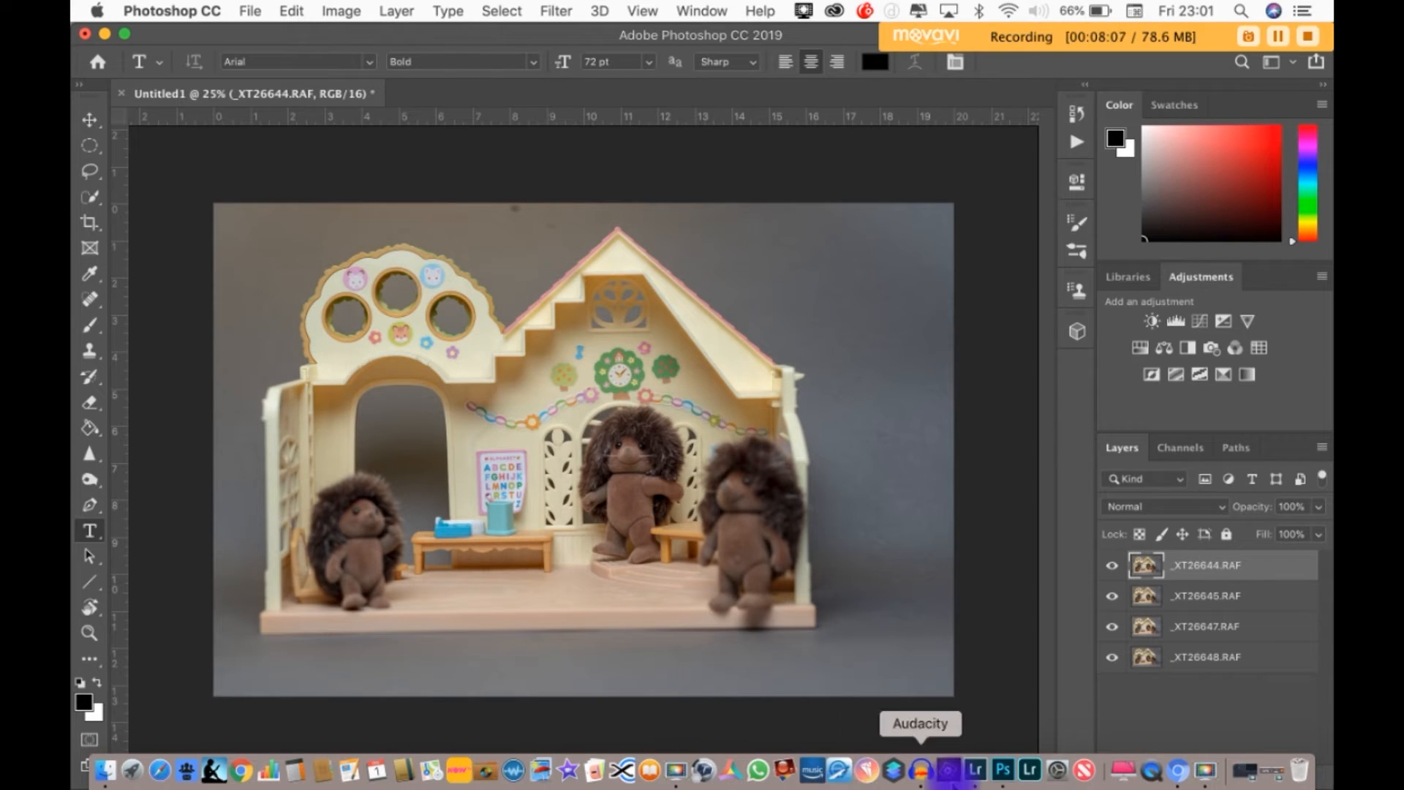
{"action": "left_click", "coordinate": [975, 774]}
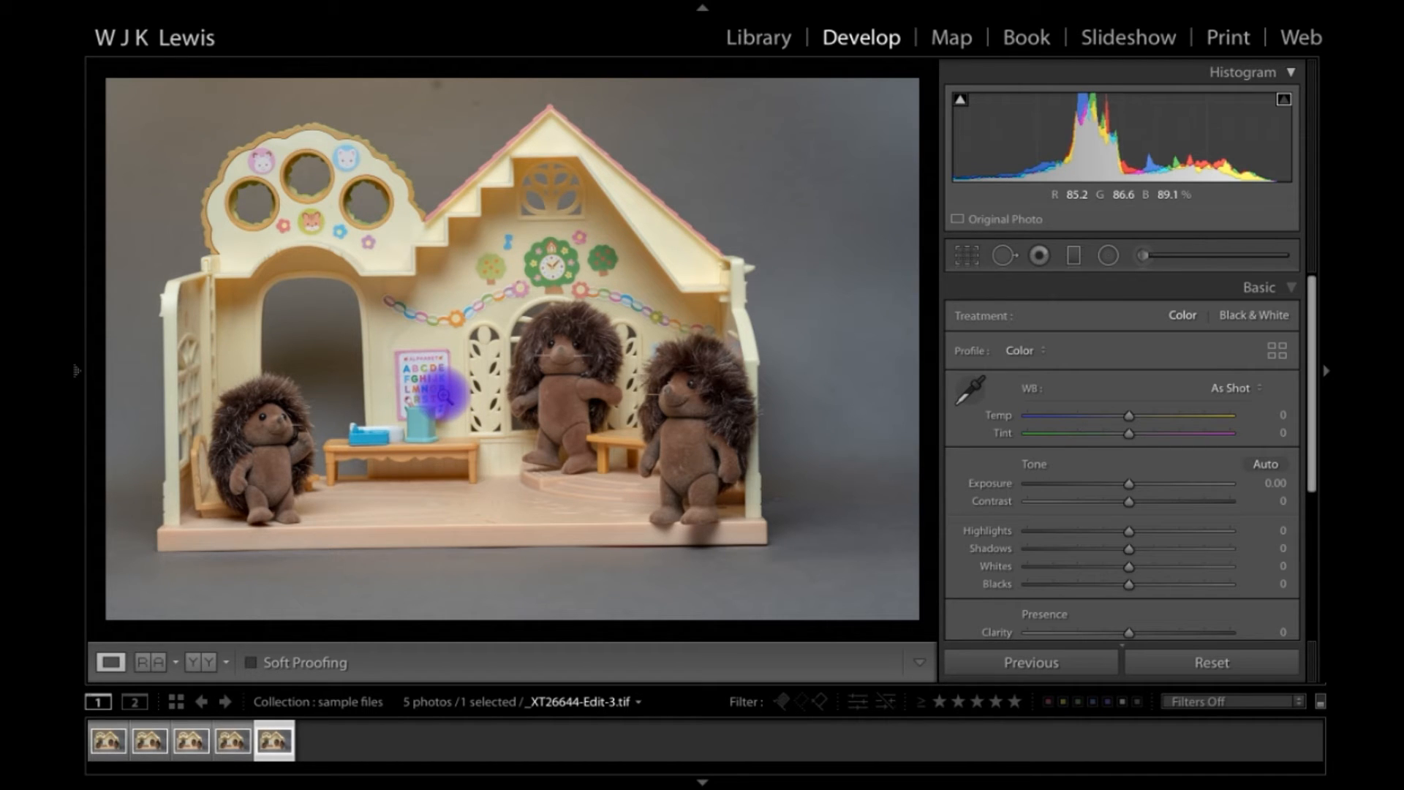
{"action": "key", "text": "f"}
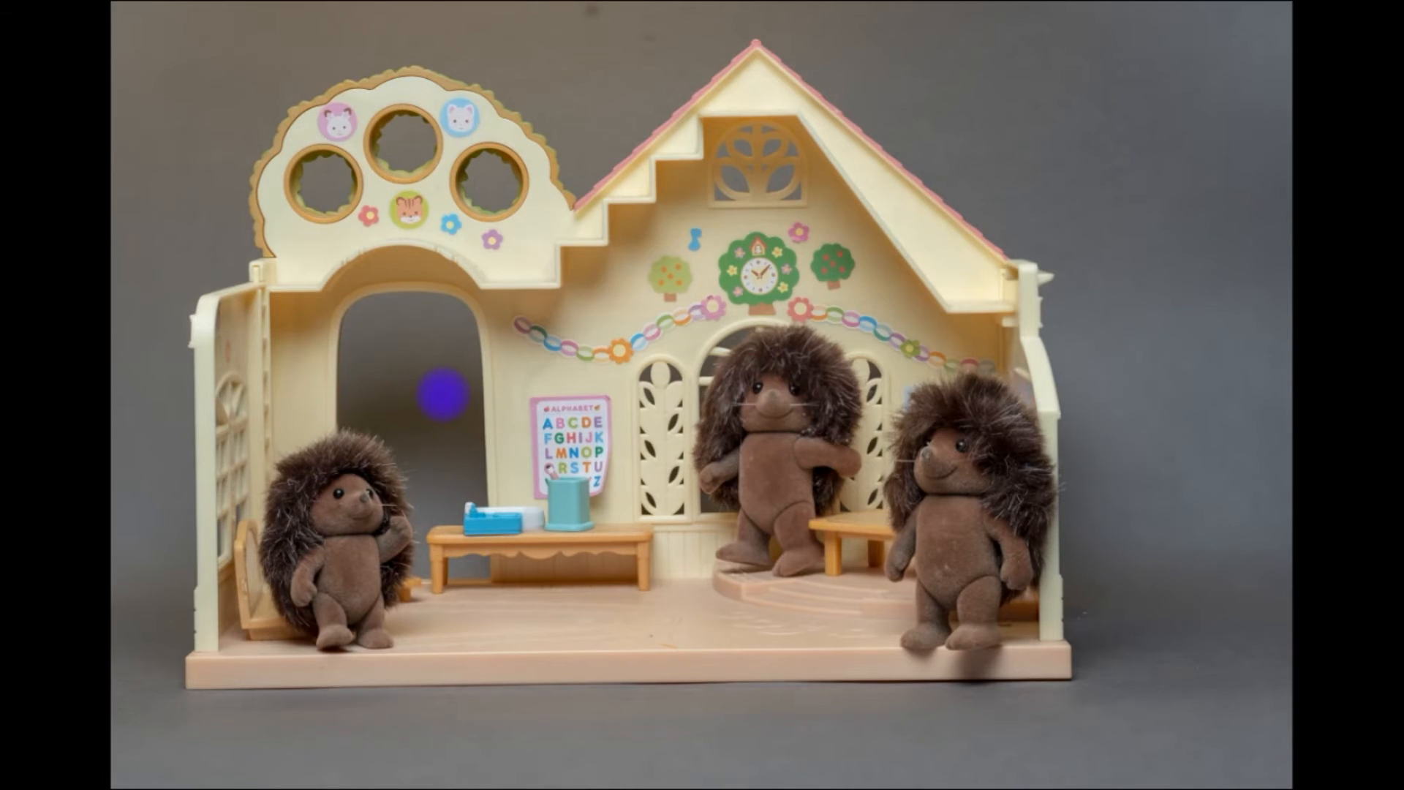
{"action": "left_click", "coordinate": [442, 395]}
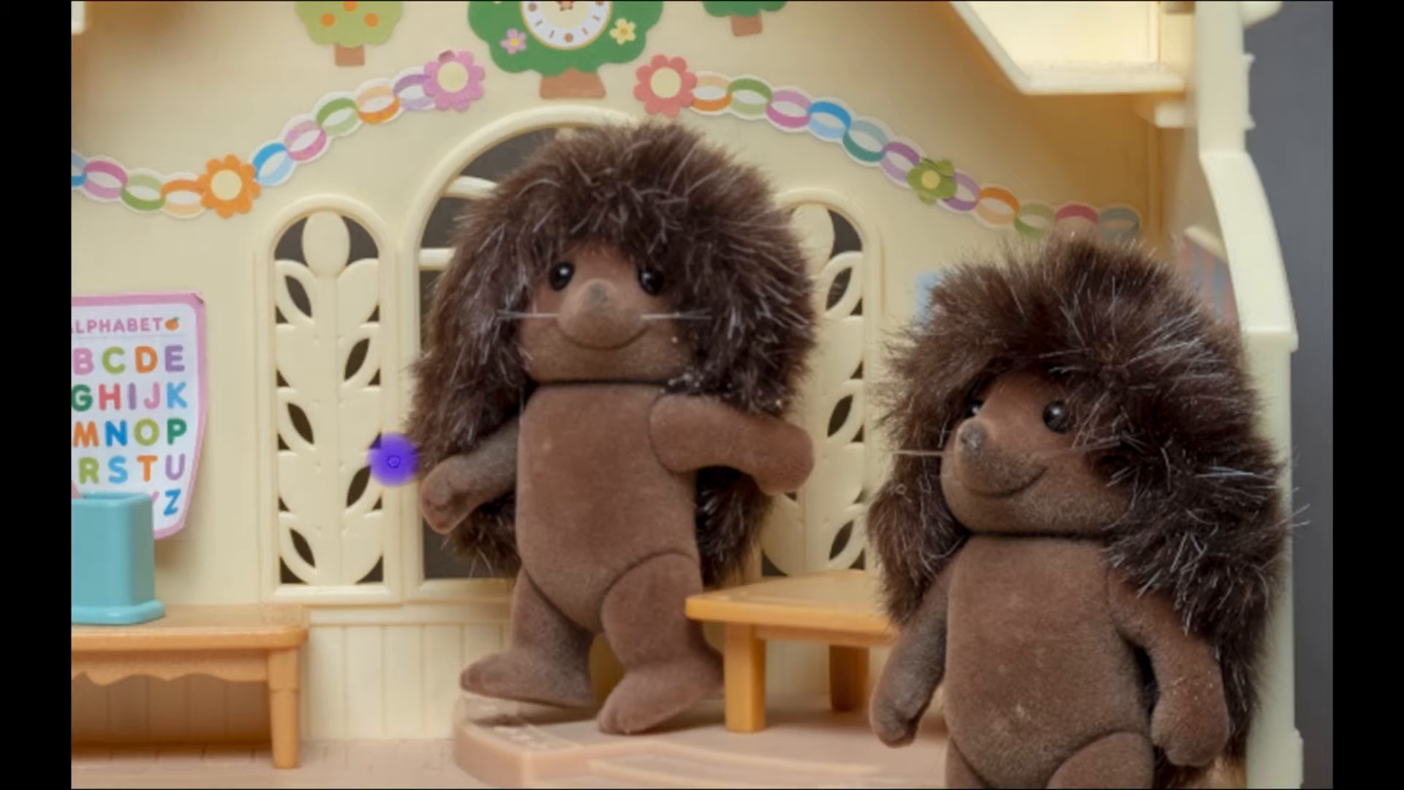
{"action": "left_click", "coordinate": [392, 458]}
{"action": "left_click", "coordinate": [696, 276]}
{"action": "left_click", "coordinate": [695, 276]}
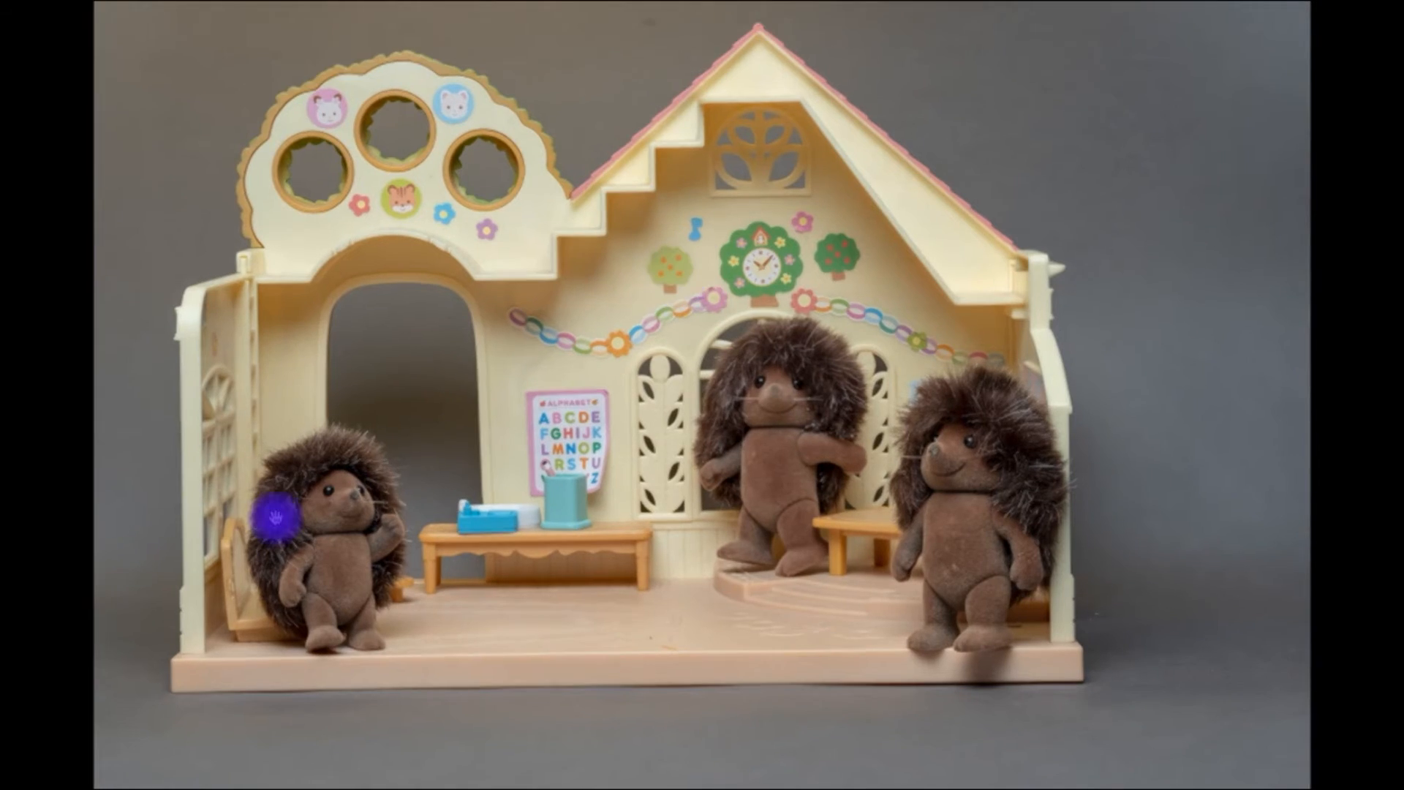
{"action": "left_click", "coordinate": [296, 522]}
{"action": "left_click", "coordinate": [300, 524]}
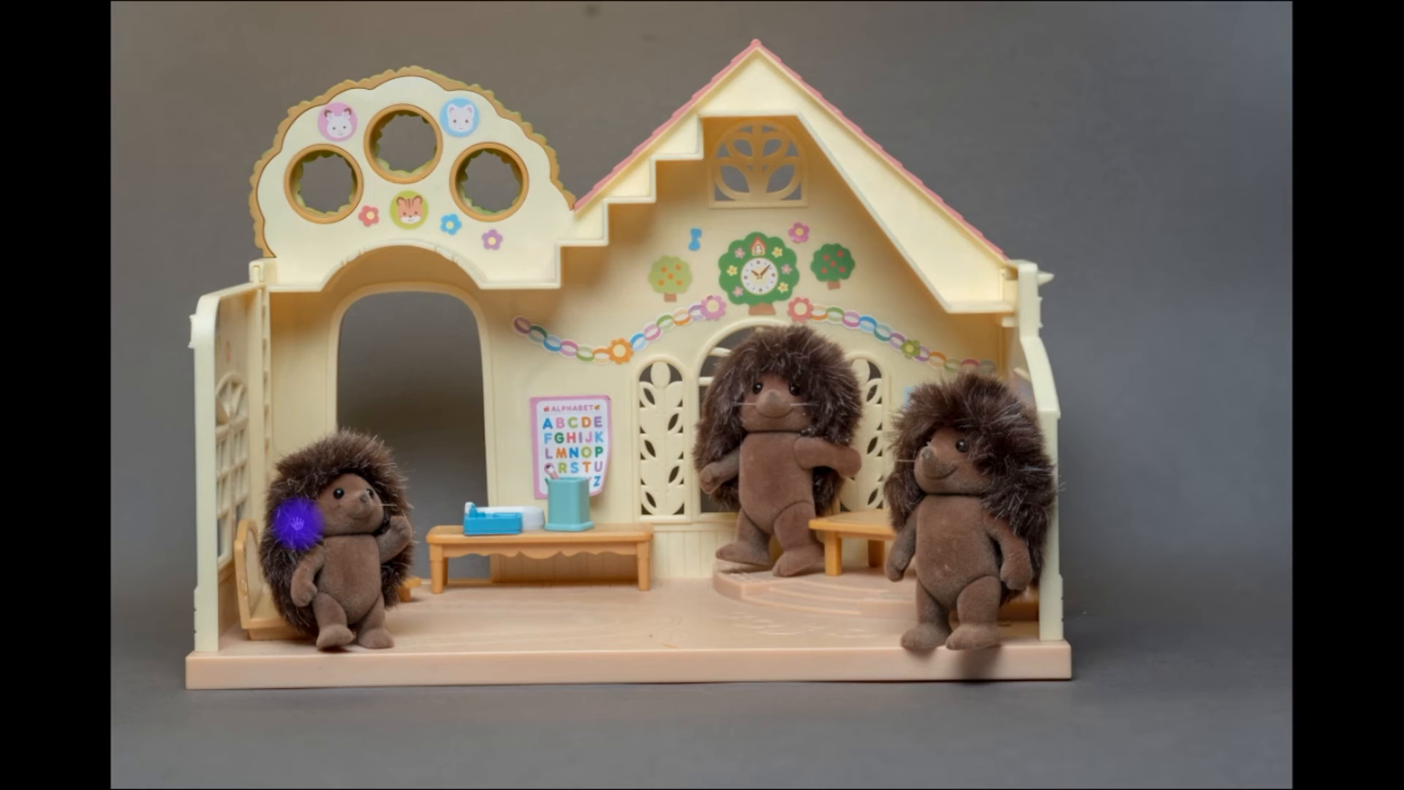
{"action": "left_click", "coordinate": [292, 523]}
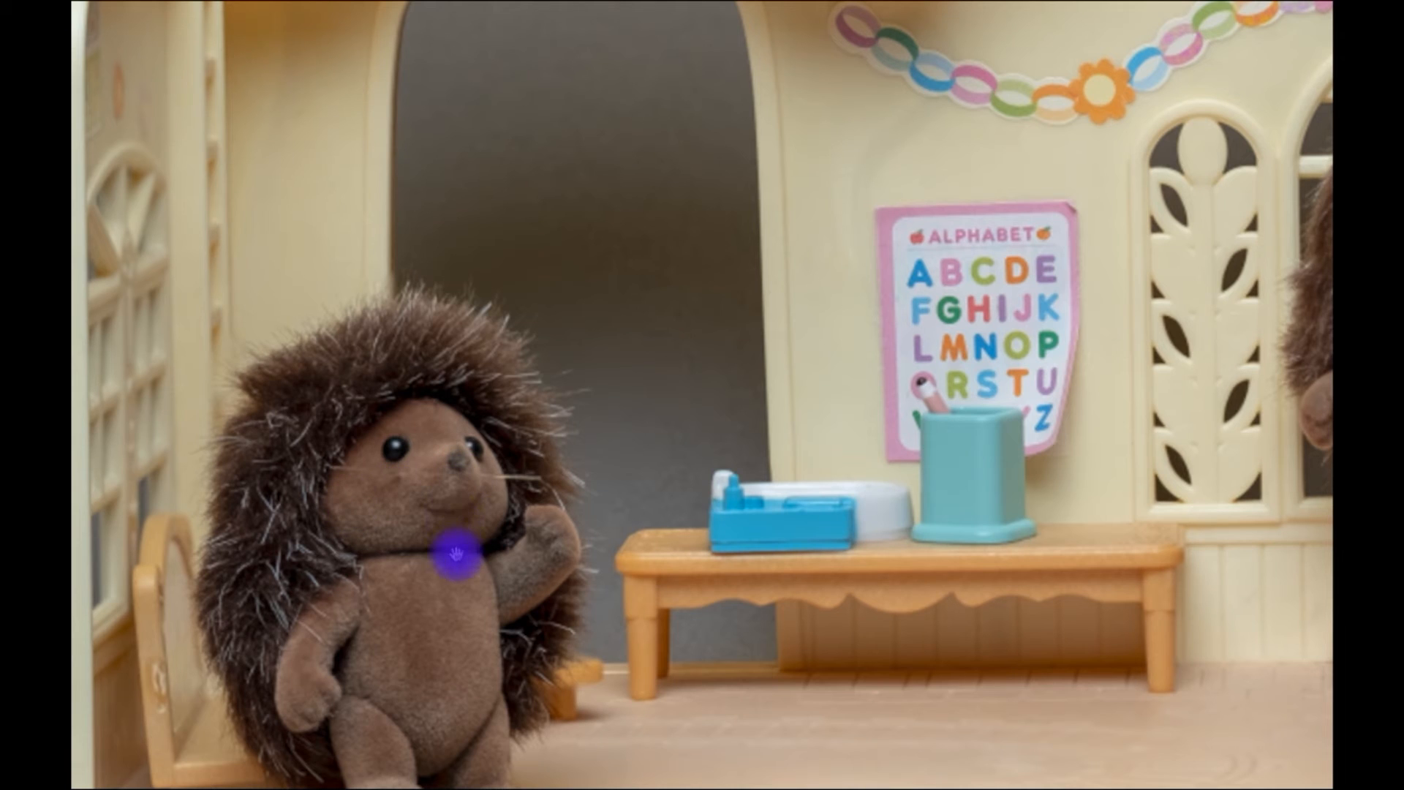
{"action": "left_click", "coordinate": [780, 437]}
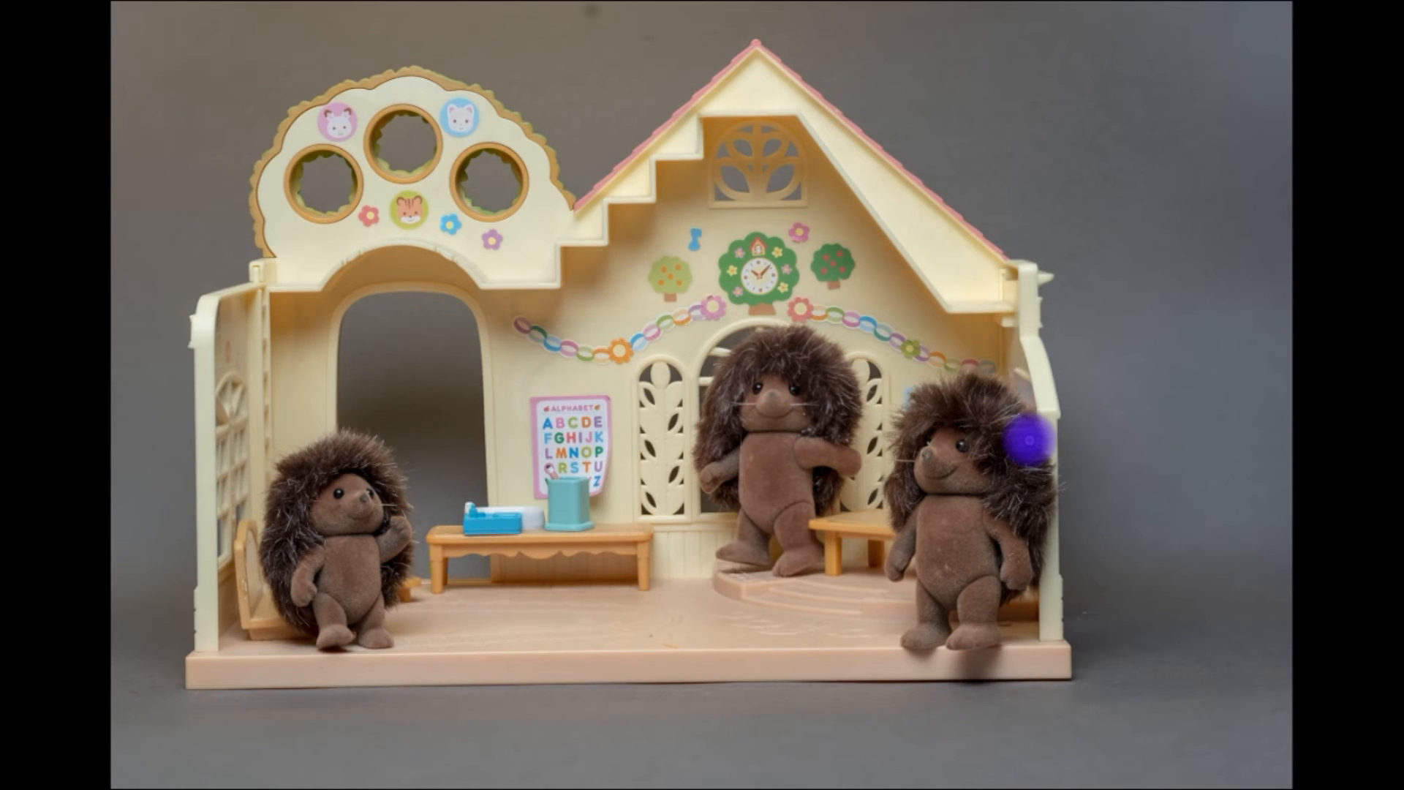
{"action": "key", "text": "f"}
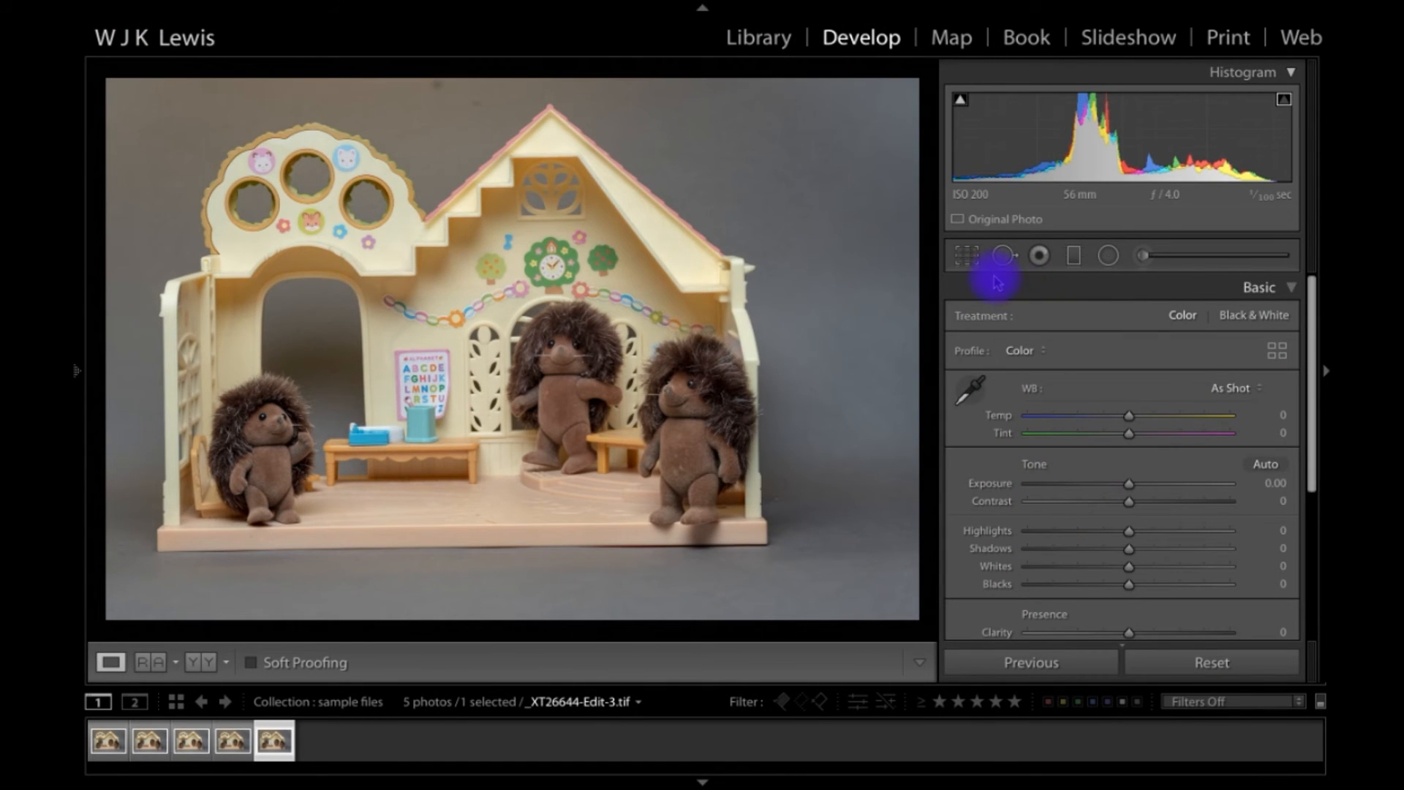
Step: Straighten the stacked photo along the front edge of the house floor, rotating it by 0.90
{"action": "left_click", "coordinate": [969, 257]}
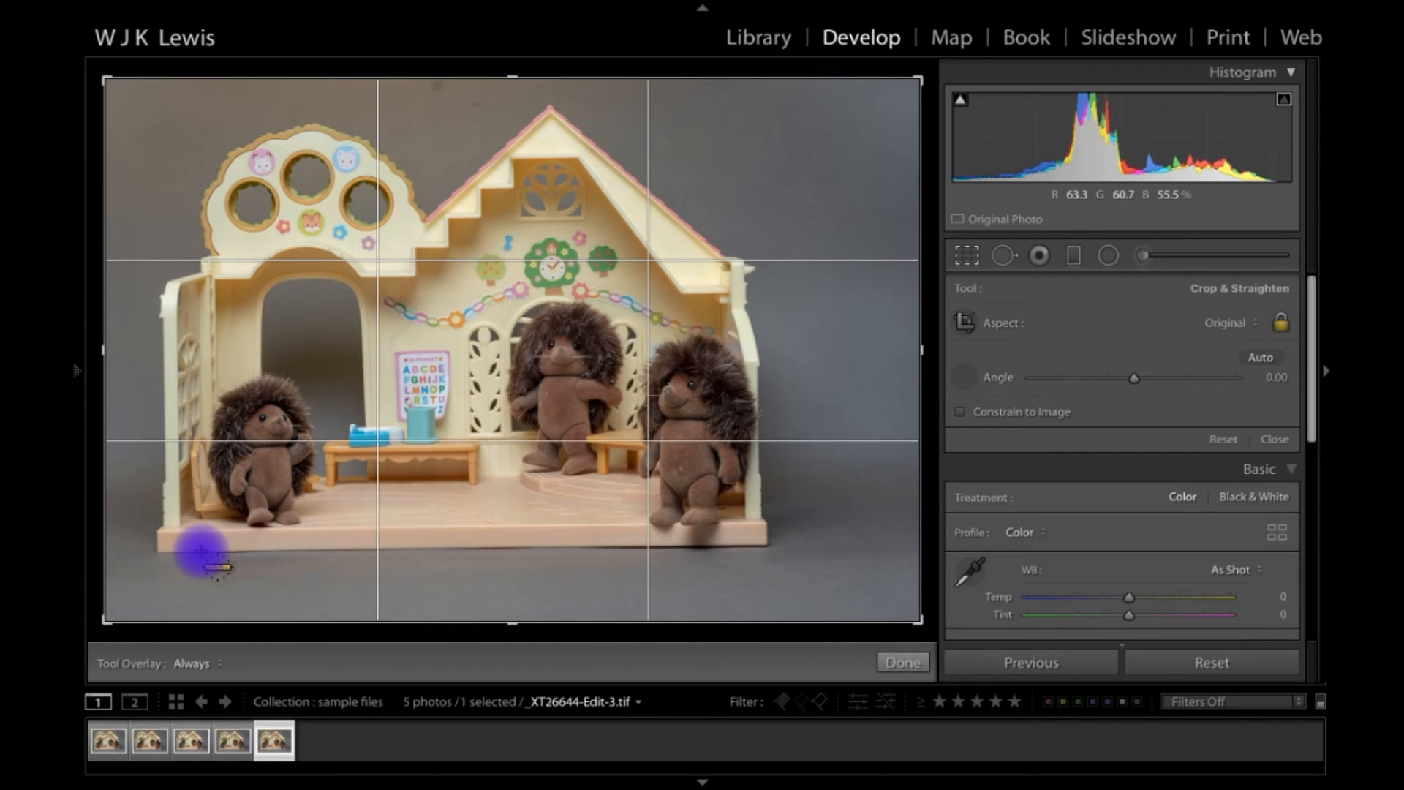
{"action": "left_click_drag", "start_coordinate": [201, 551], "coordinate": [627, 547]}
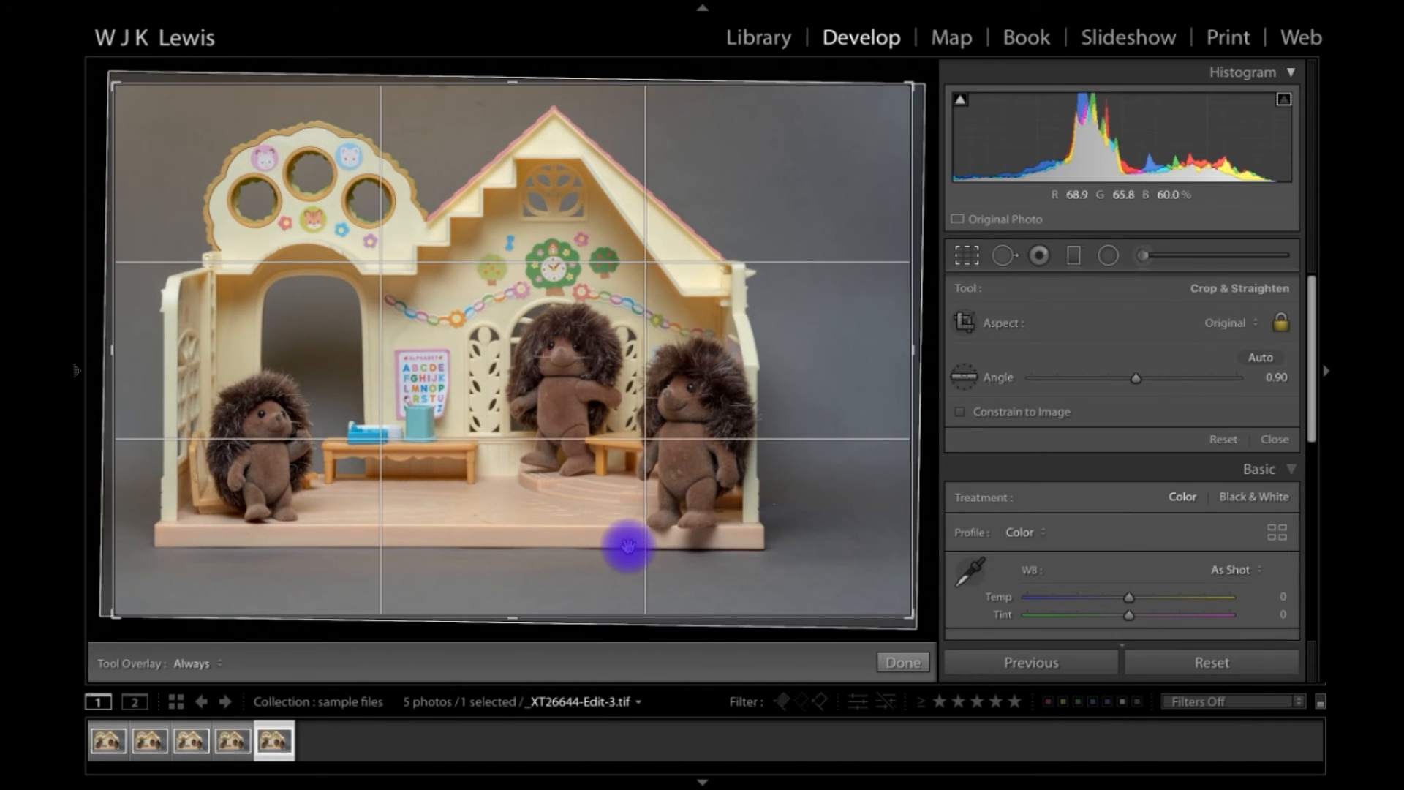
{"action": "left_click", "coordinate": [903, 663]}
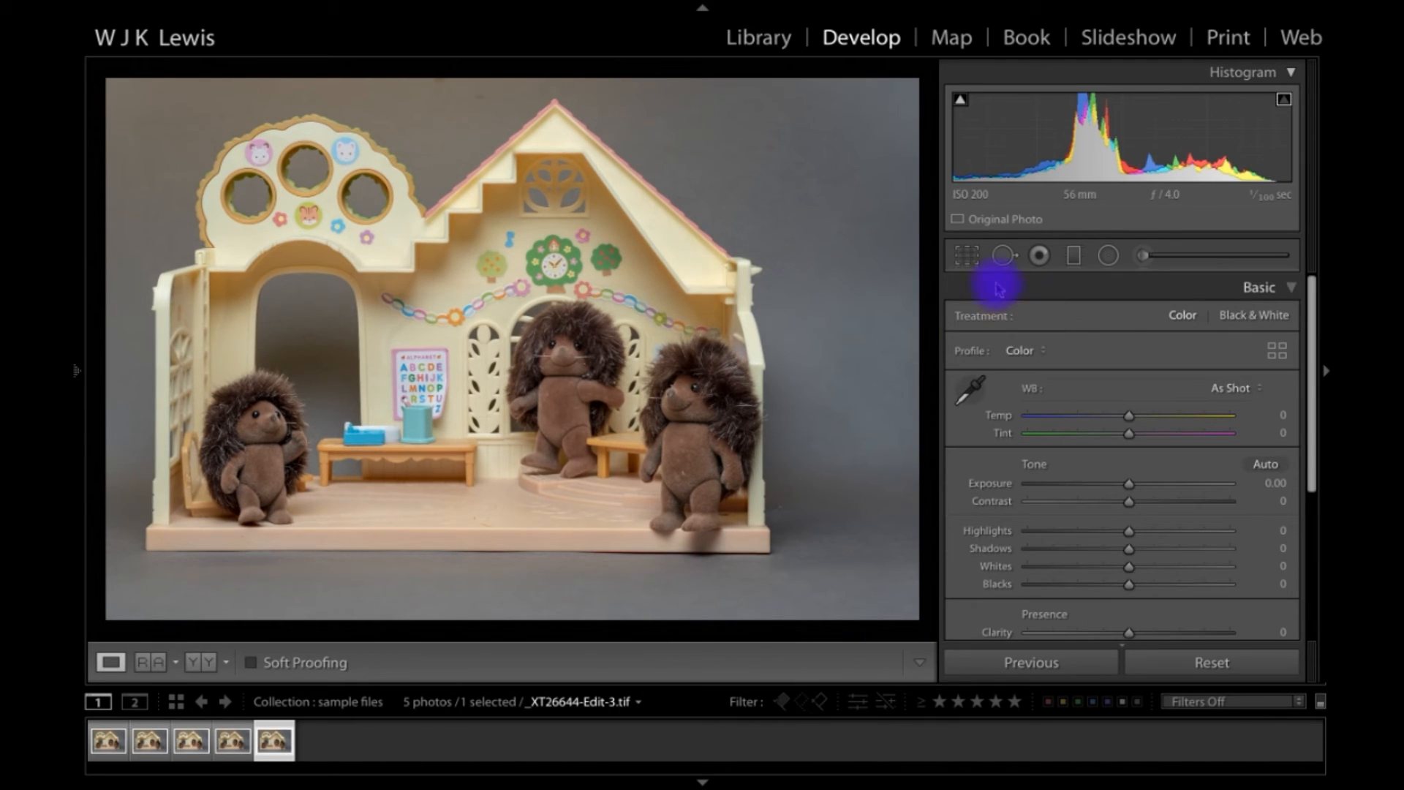
Step: Crop the photo with the aspect ratio unlocked, trimming the empty background to the right of the house and below its floor
{"action": "left_click", "coordinate": [966, 255]}
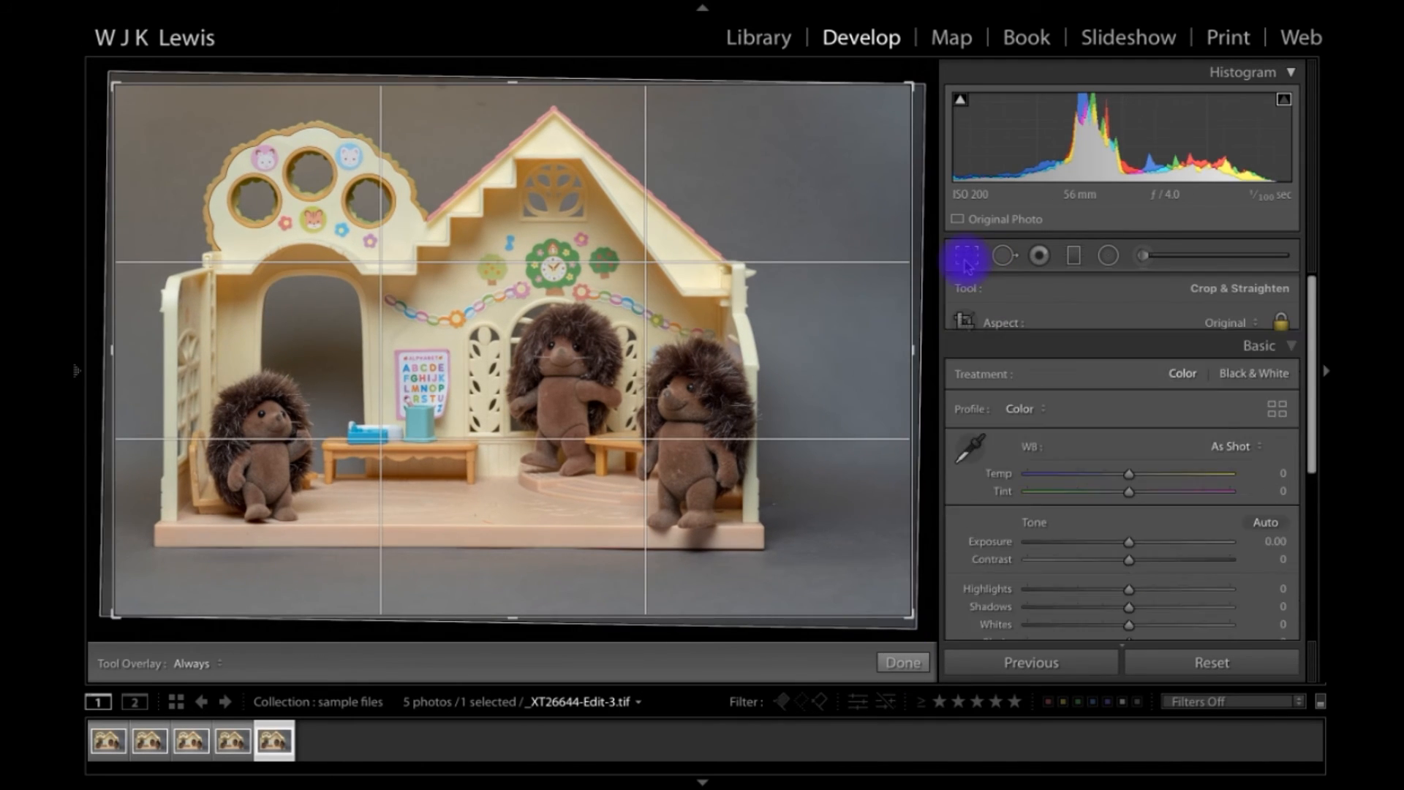
{"action": "left_click", "coordinate": [1280, 323]}
{"action": "left_click_drag", "start_coordinate": [912, 341], "coordinate": [861, 351]}
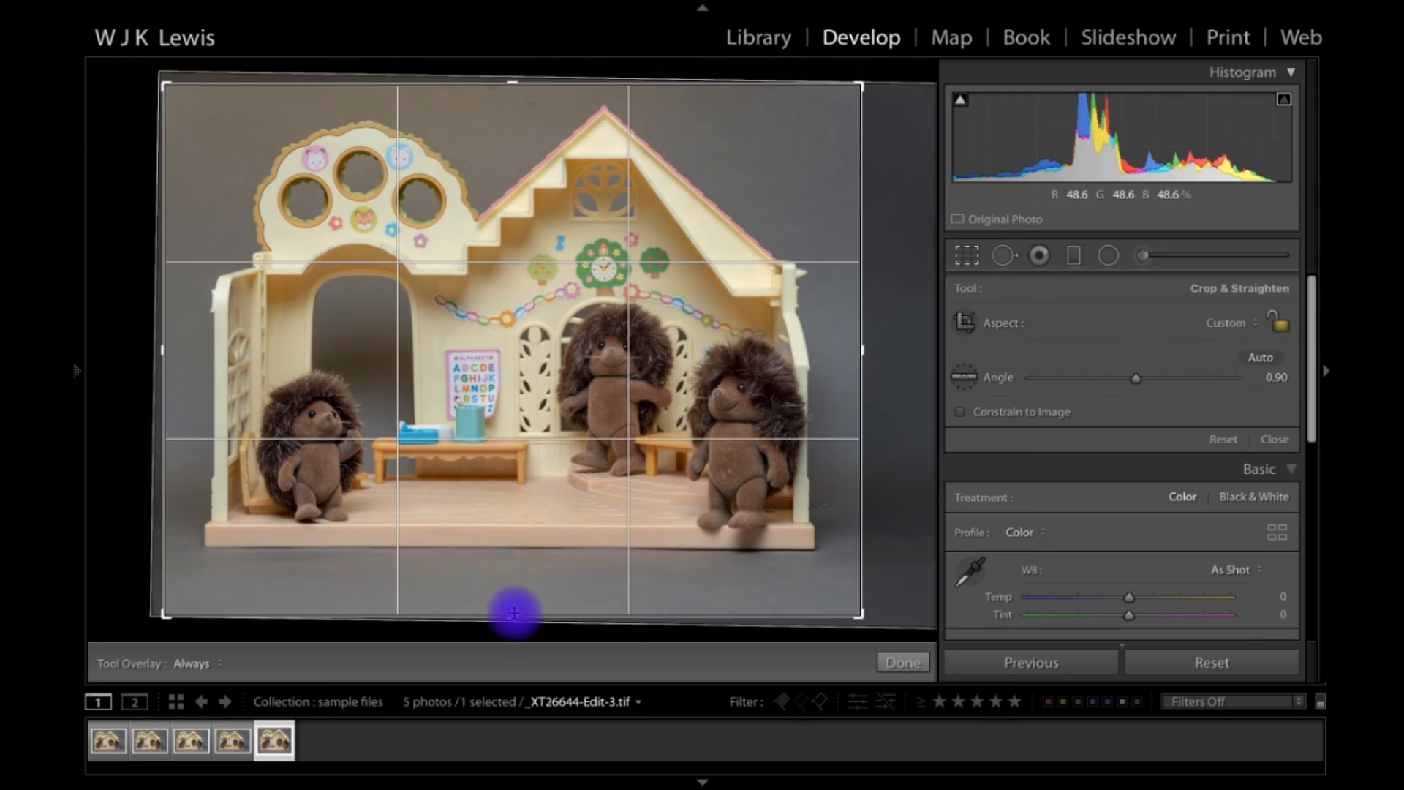
{"action": "left_click_drag", "start_coordinate": [514, 619], "coordinate": [511, 596]}
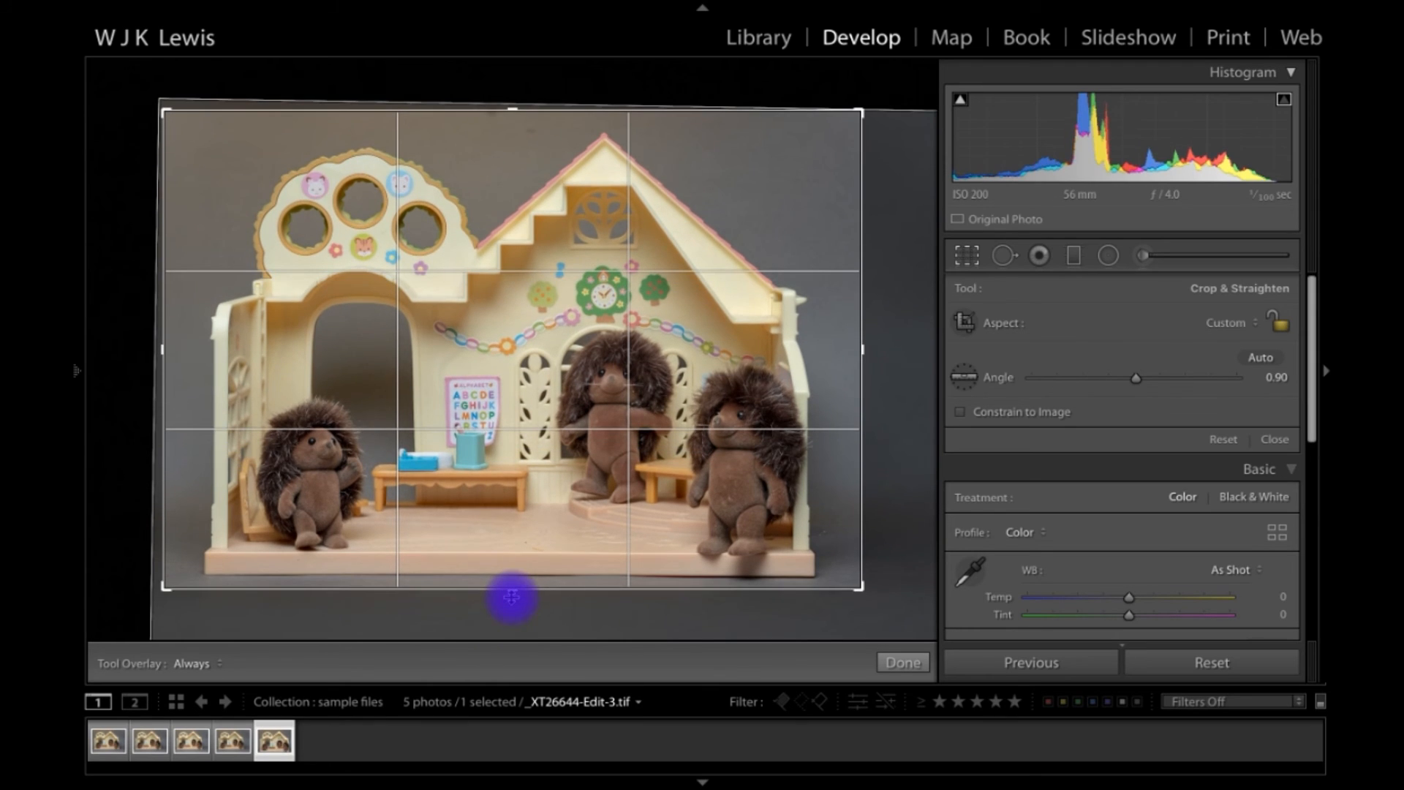
{"action": "left_click", "coordinate": [903, 662]}
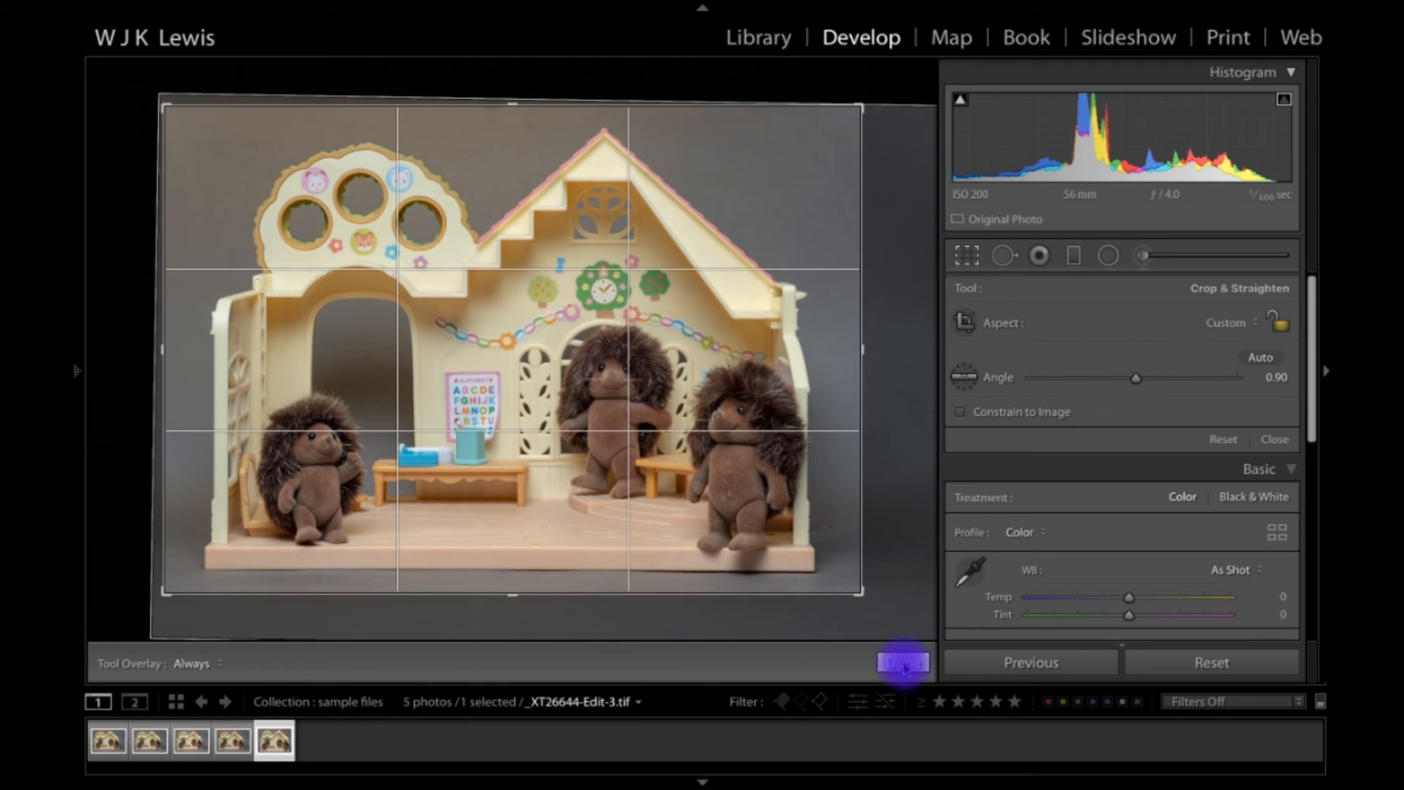